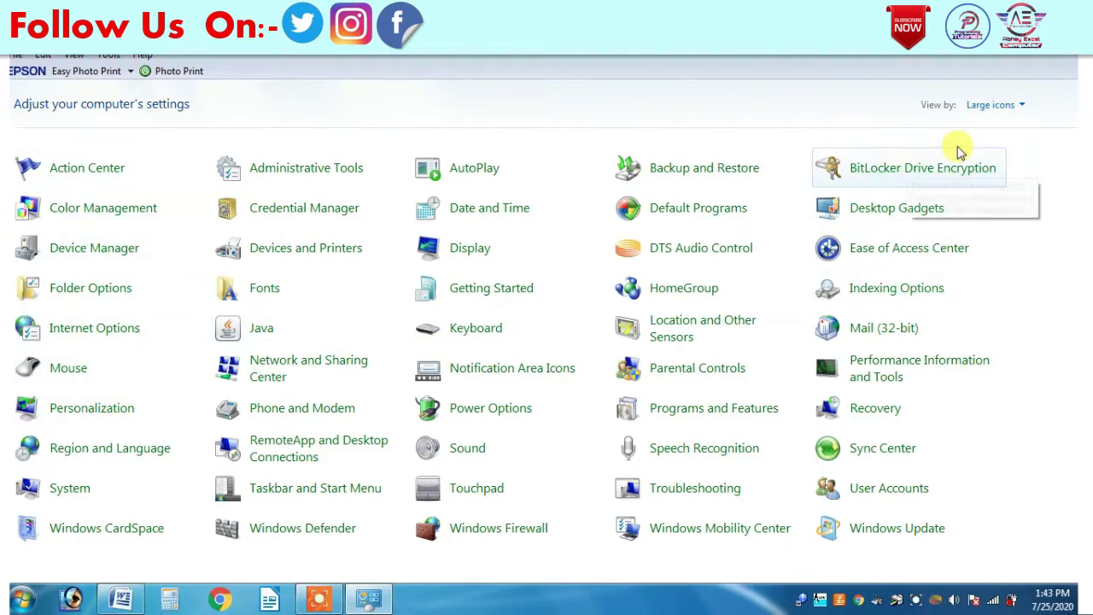
Switch the Control Panel view to Small icons and back to Large icons.
left_click(989, 104)
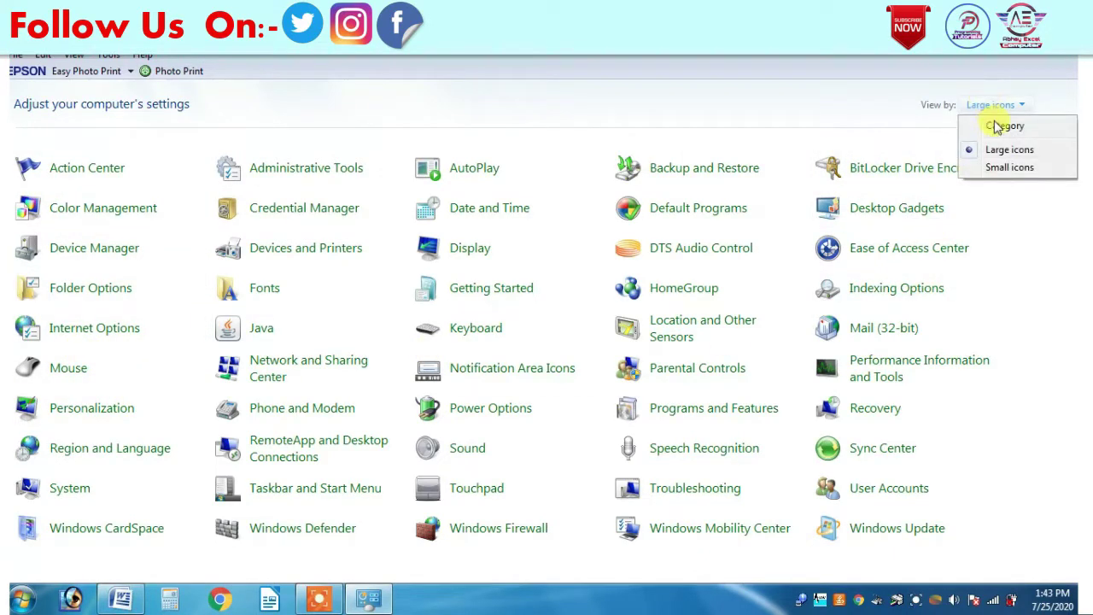
left_click(1000, 167)
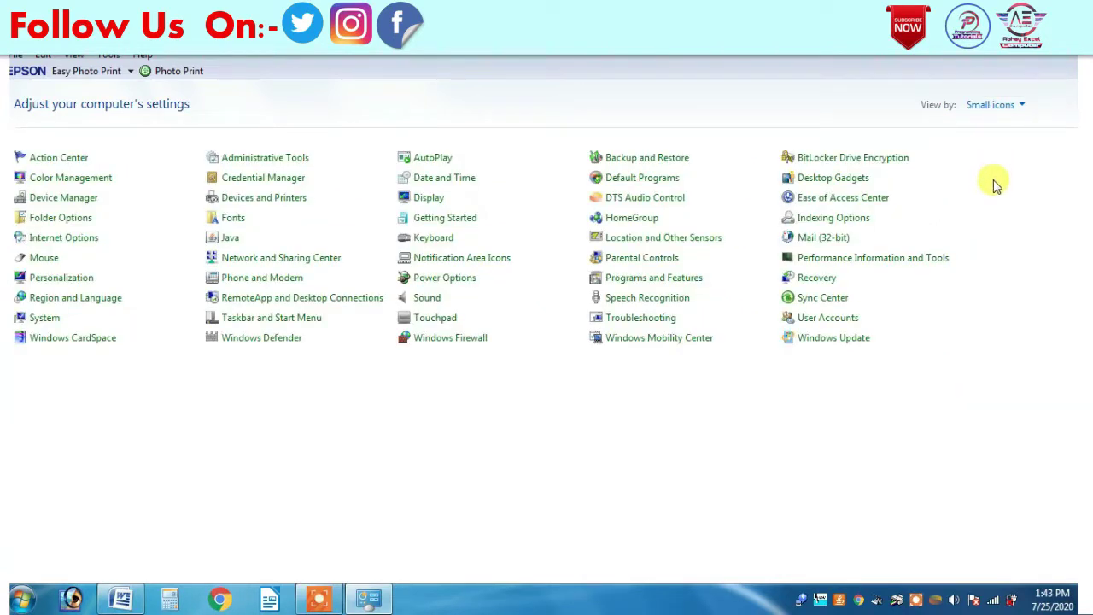
left_click(987, 114)
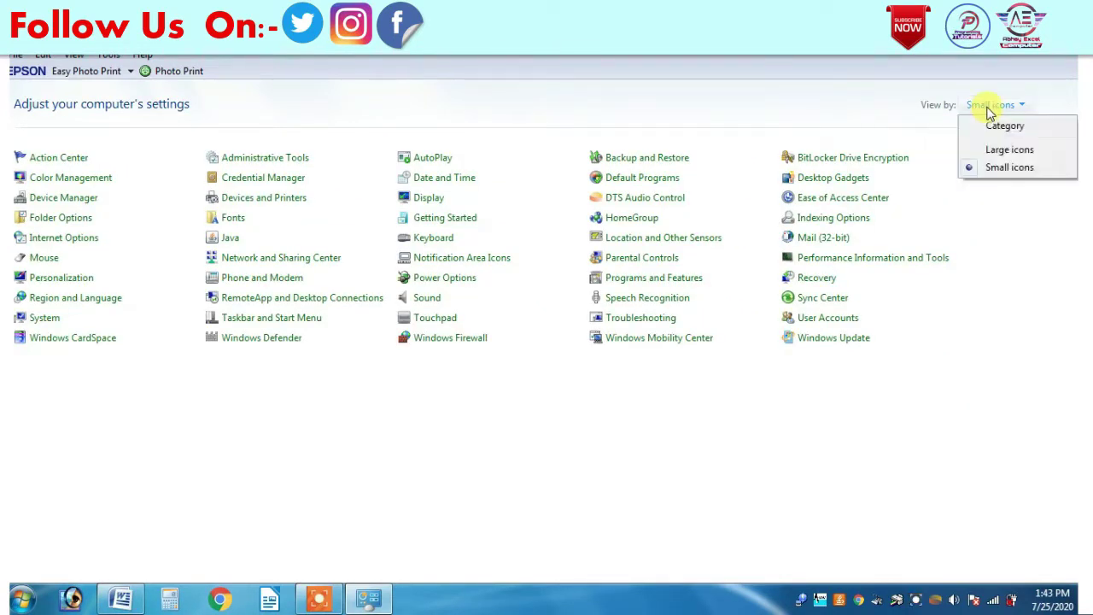
left_click(997, 150)
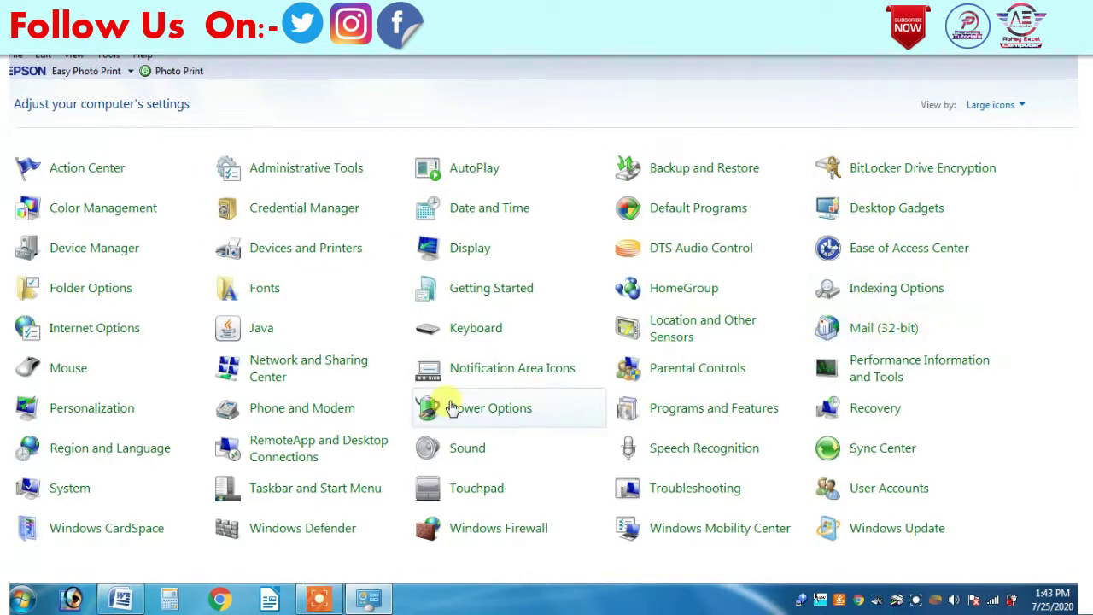
Open the Mouse properties and look through the Pointers, Pointer Options, Wheel, Hardware and ELAN settings.
left_click(68, 366)
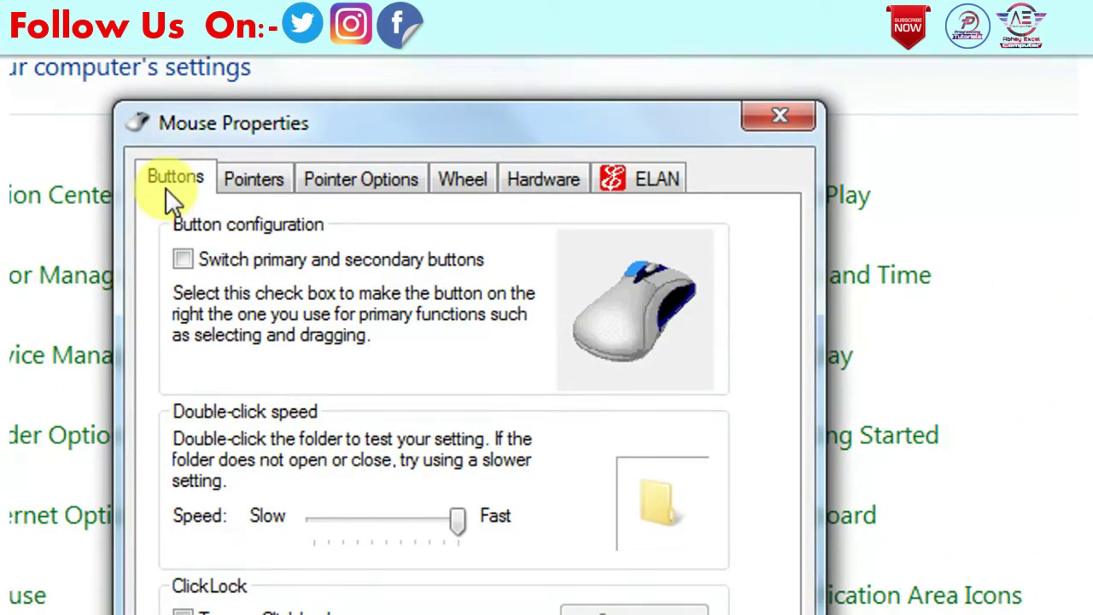
left_click(229, 178)
left_click(353, 176)
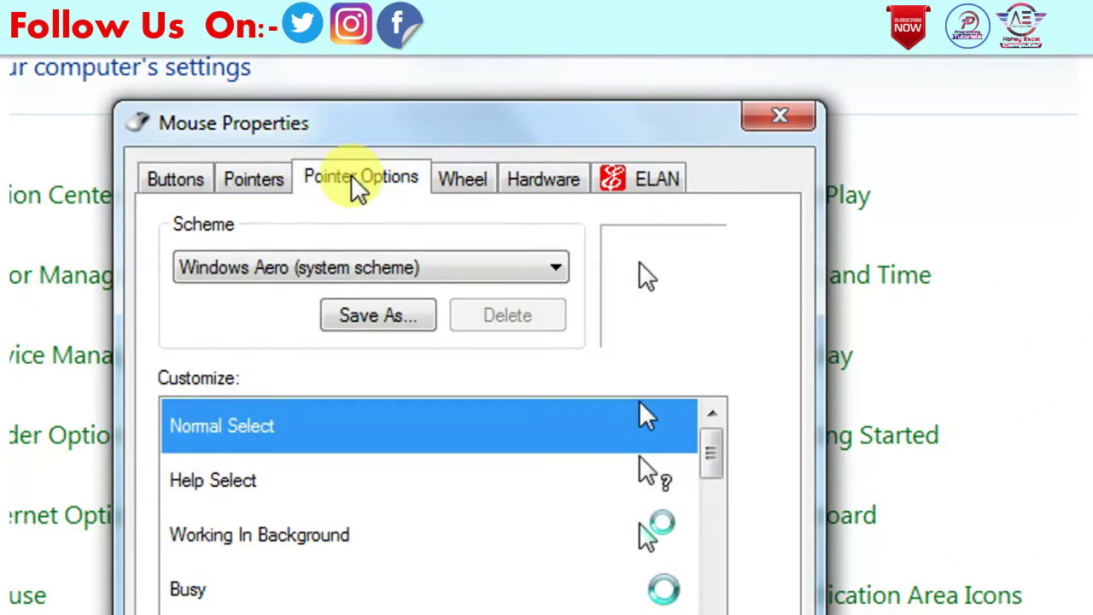
left_click(457, 181)
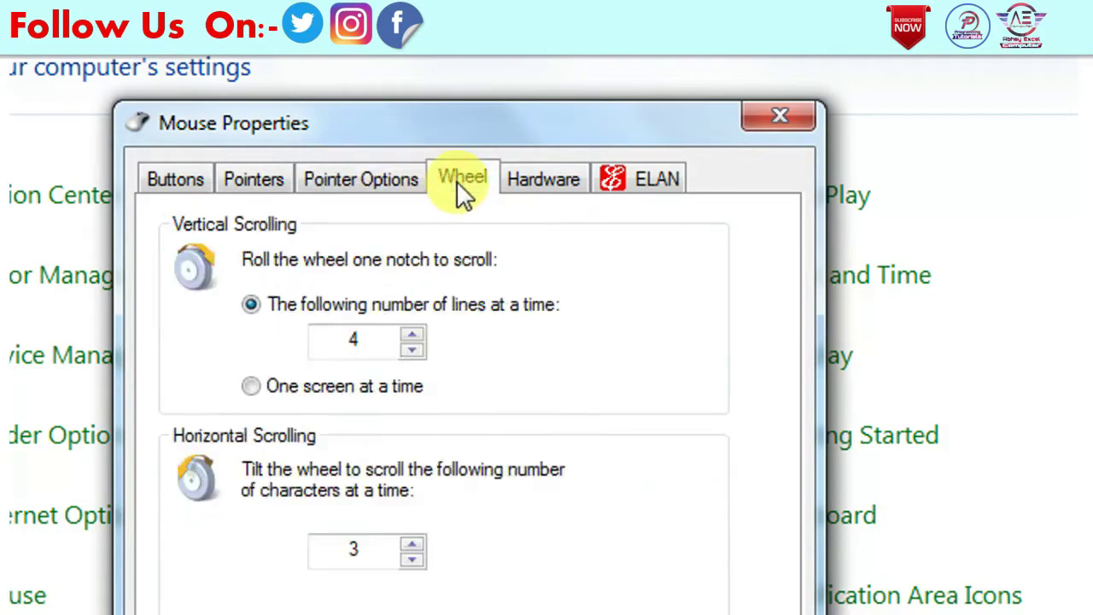
left_click(538, 176)
left_click(646, 189)
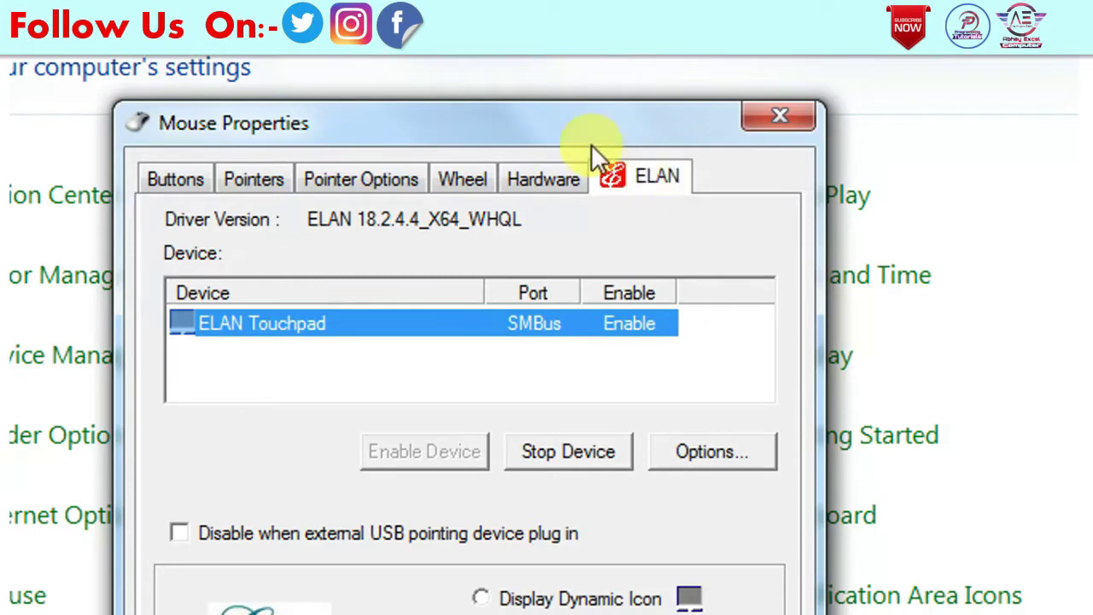
Try swapping the primary and secondary mouse buttons, and restore the original button configuration.
left_click(185, 182)
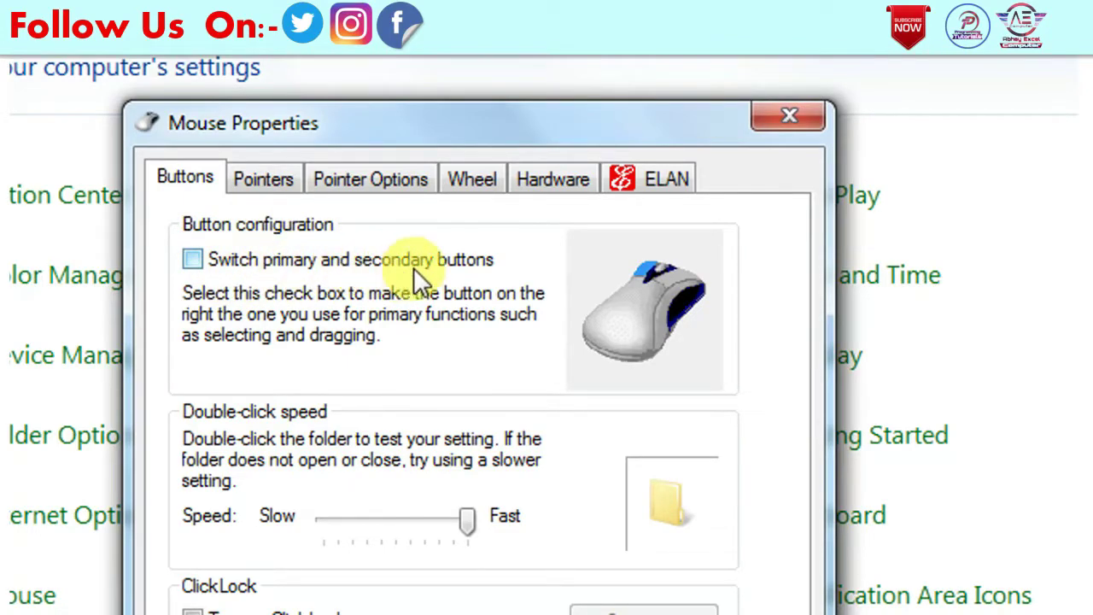
left_click(192, 259)
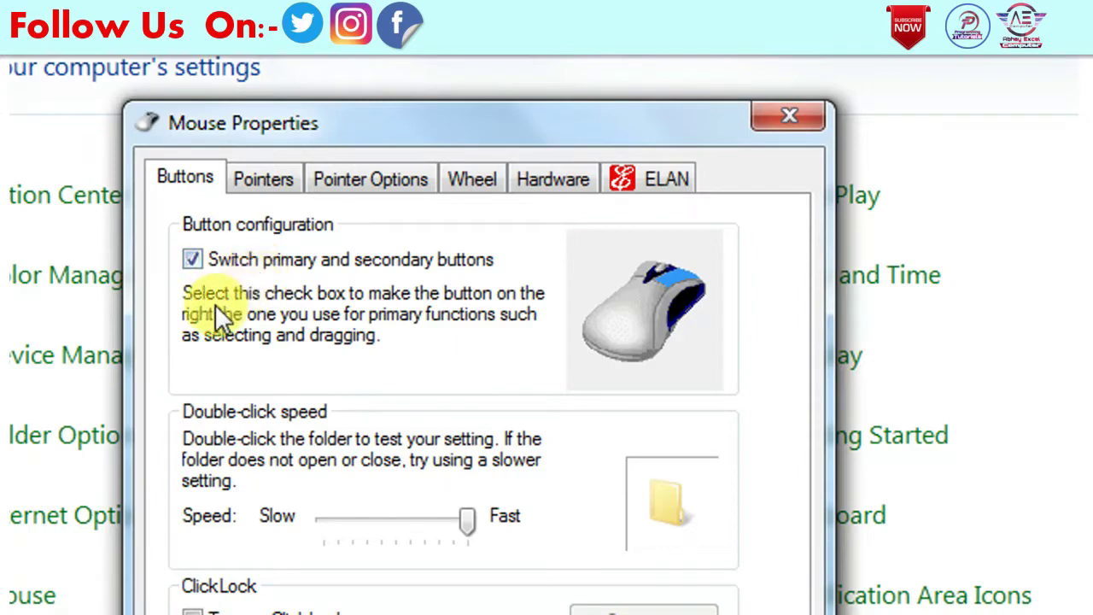
left_click(195, 262)
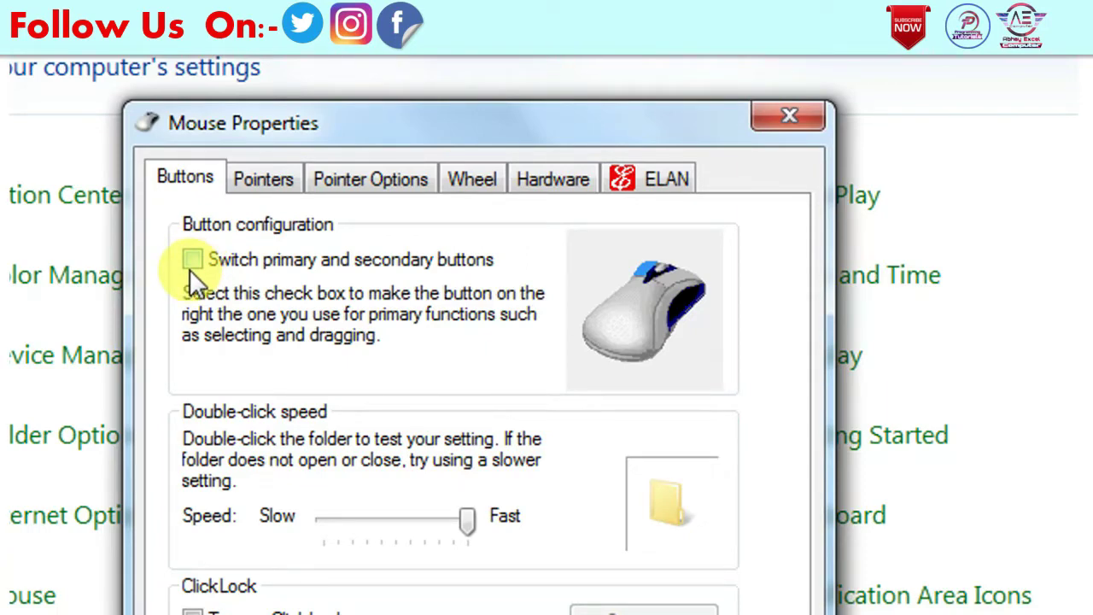
left_click(208, 265)
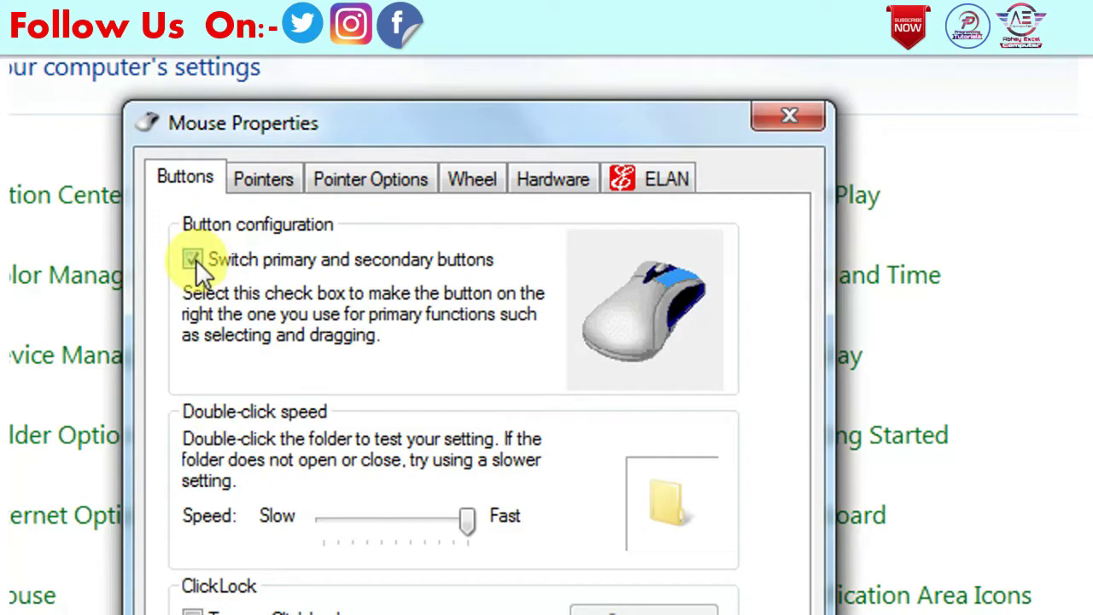
left_click(193, 259)
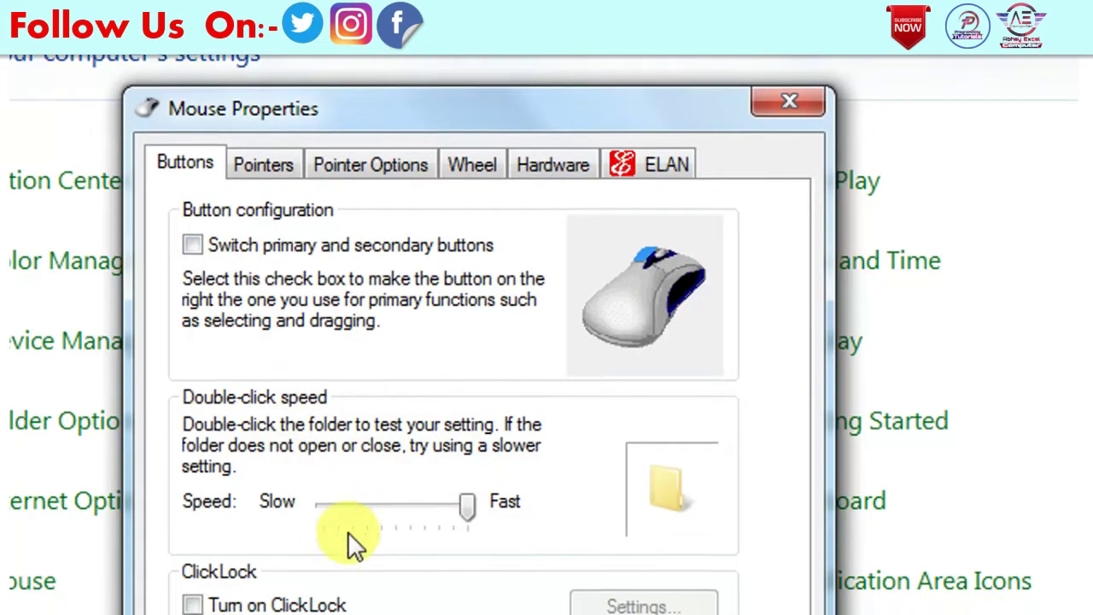
Lower the double-click speed to its slowest setting, and raise it to one notch below the fastest.
left_click_drag(468, 507, 345, 523)
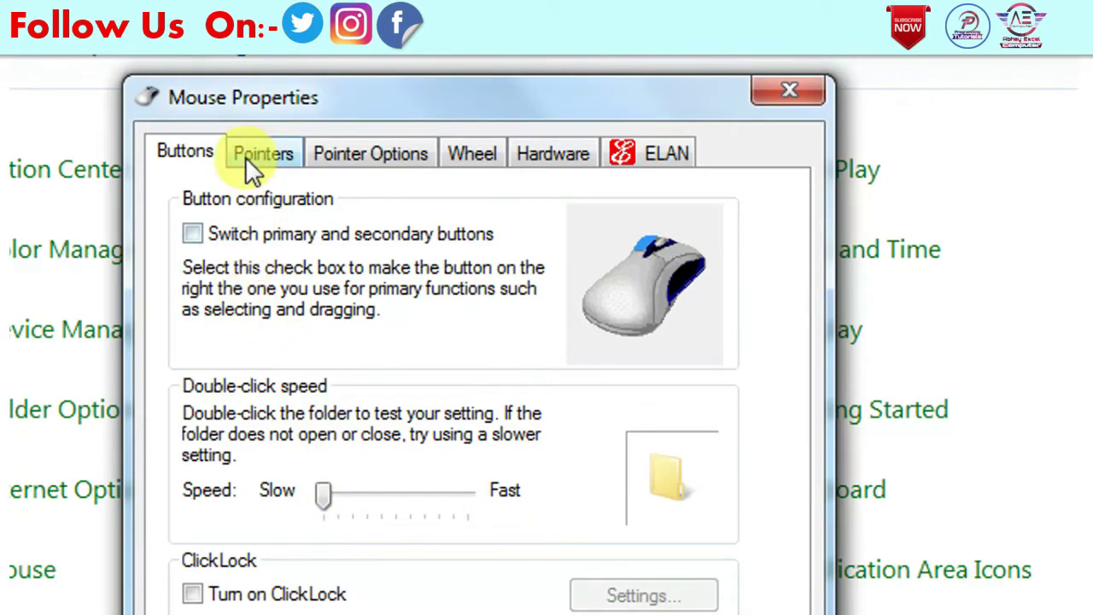
left_click(257, 158)
left_click(209, 168)
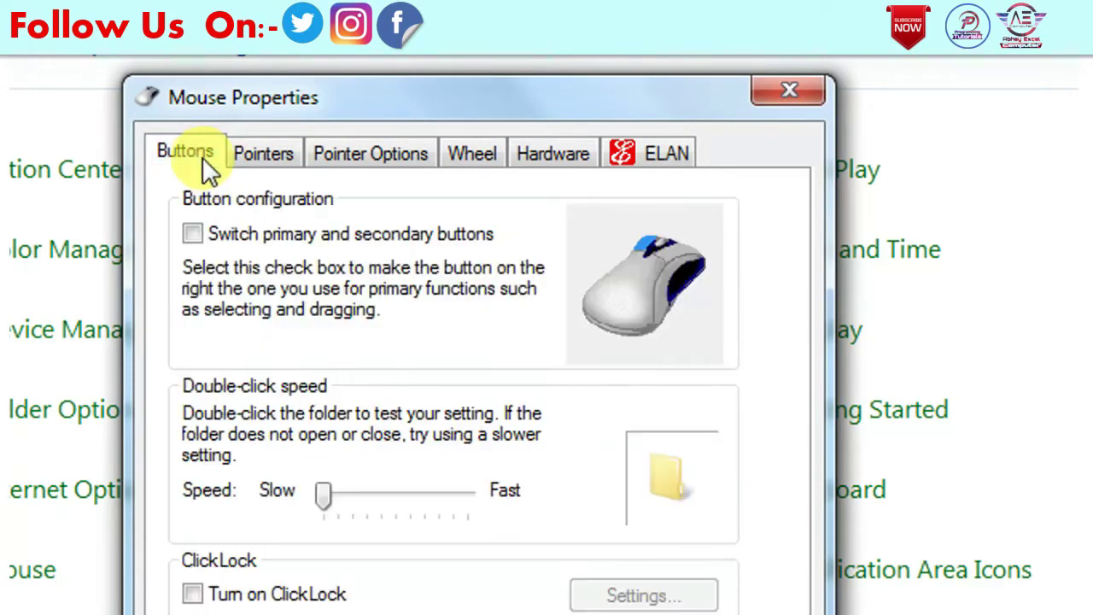
left_click(460, 493)
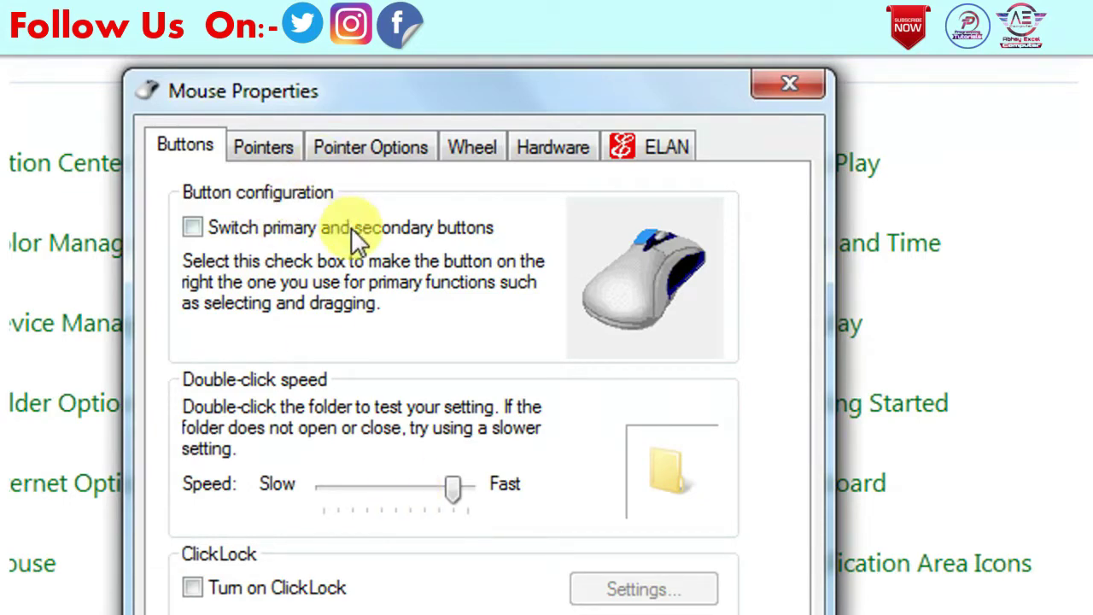
Examine the pointer shapes in the Windows Aero scheme, from Normal Select down to Link Select.
left_click(263, 148)
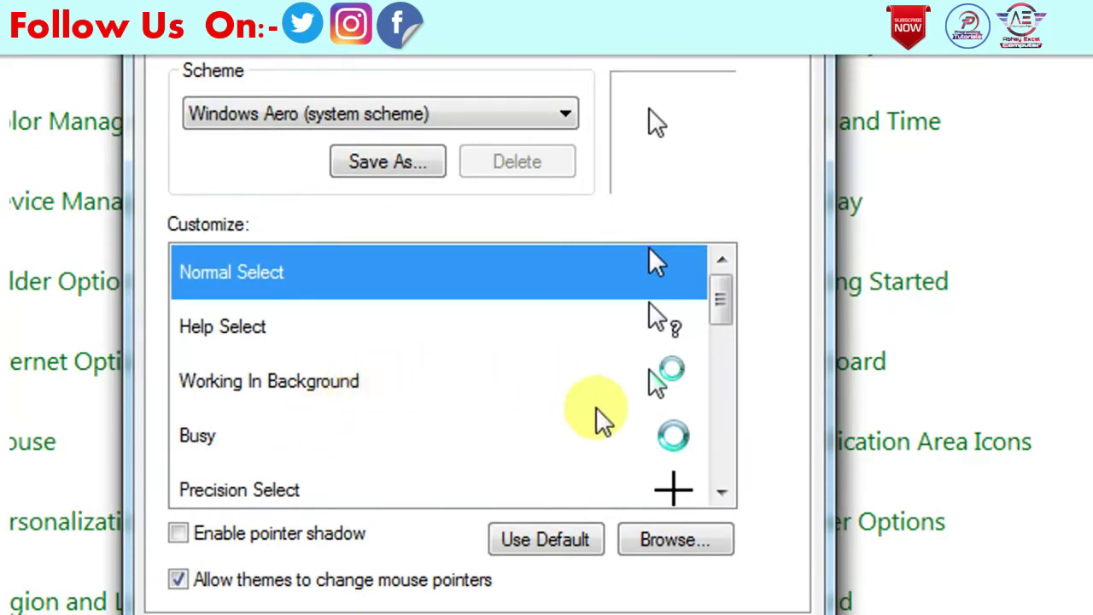
left_click(722, 493)
left_click(723, 493)
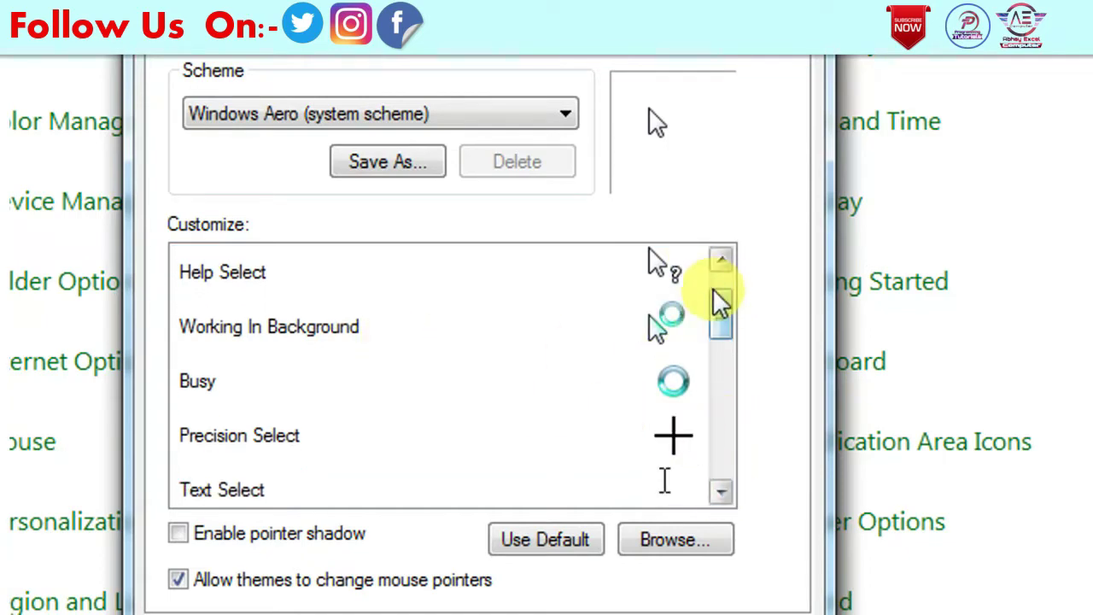
left_click(723, 259)
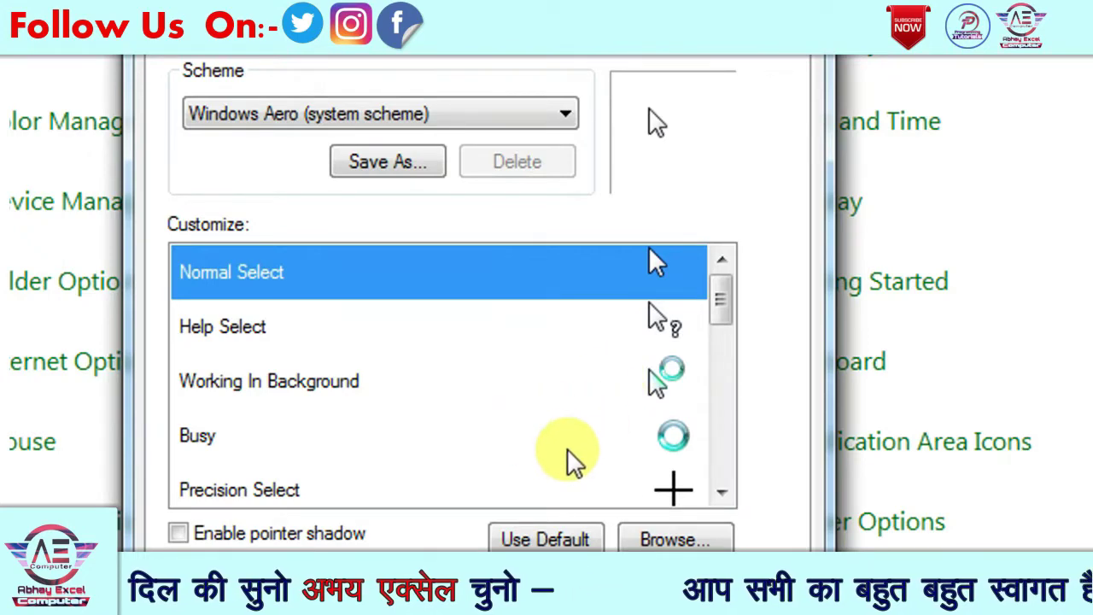
scroll(725, 493, "down", 1)
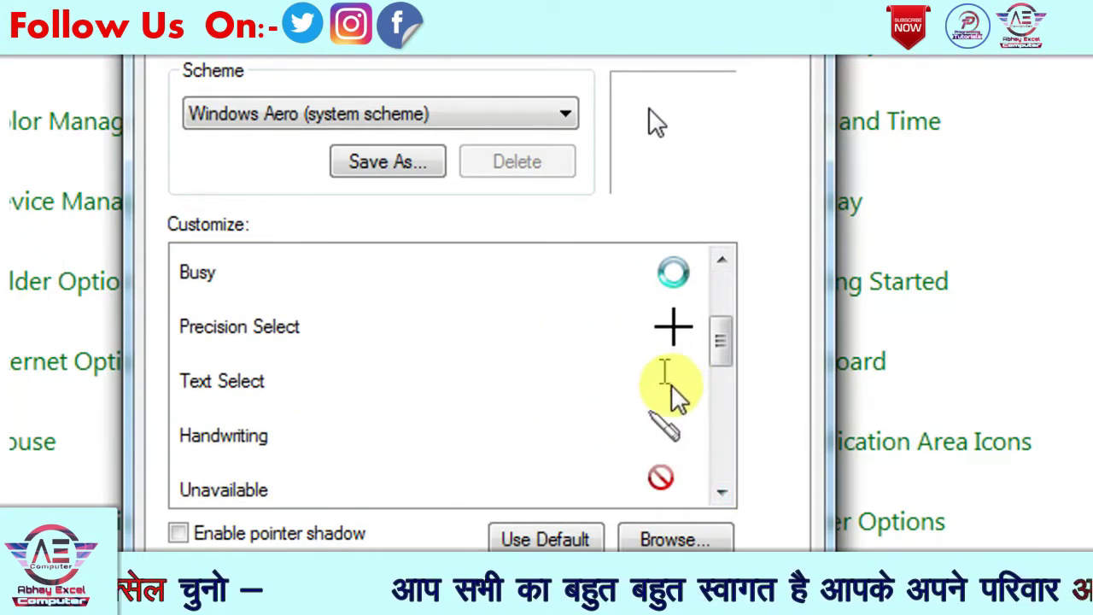
left_click(722, 493)
left_click(723, 494)
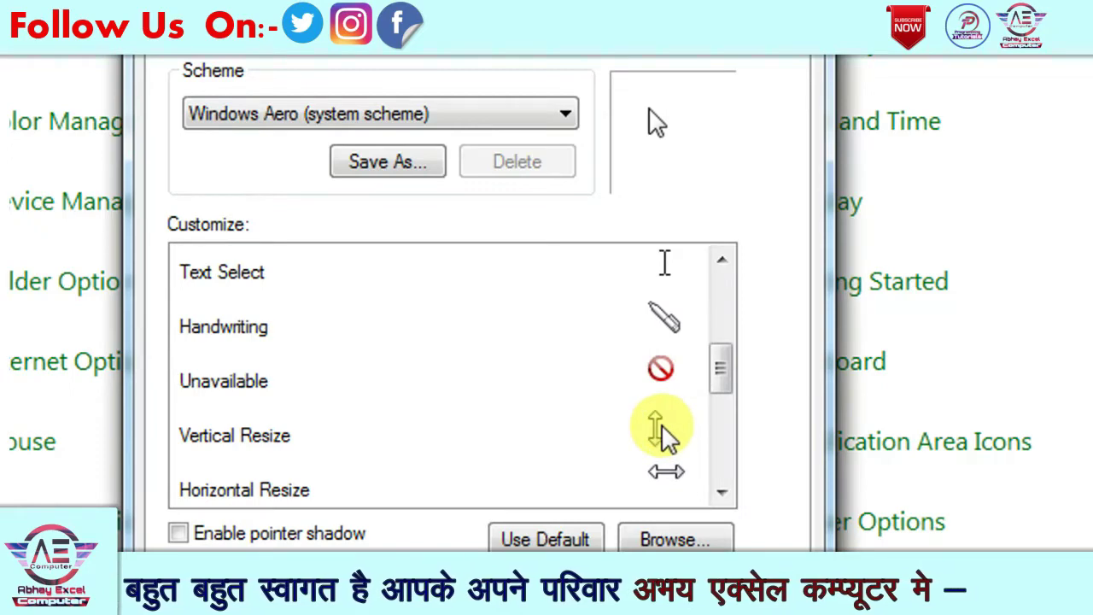
left_click(723, 492)
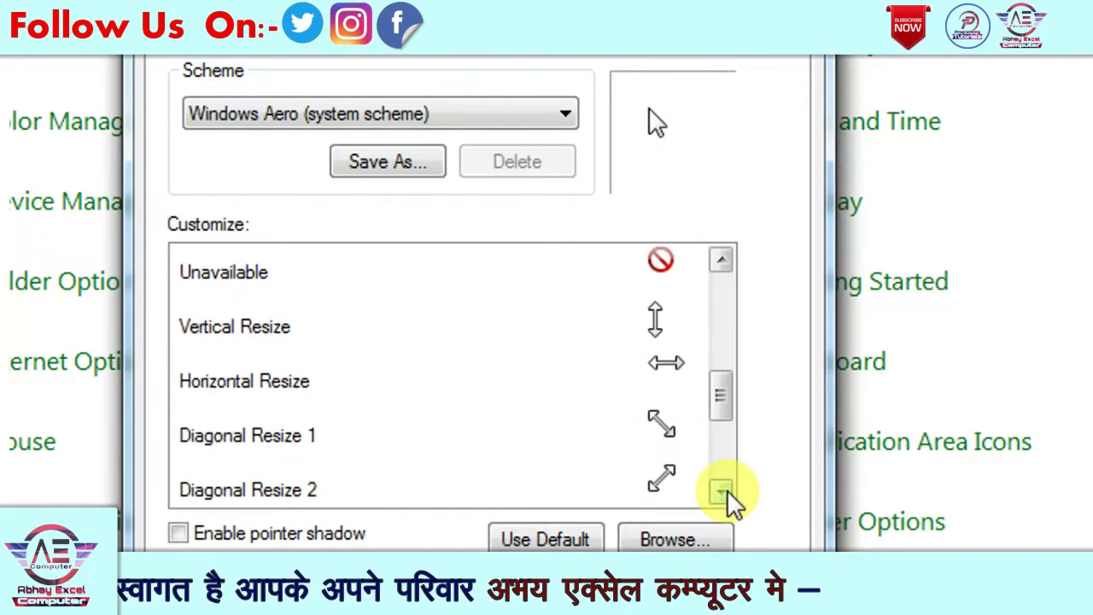
left_click(722, 494)
left_click(723, 494)
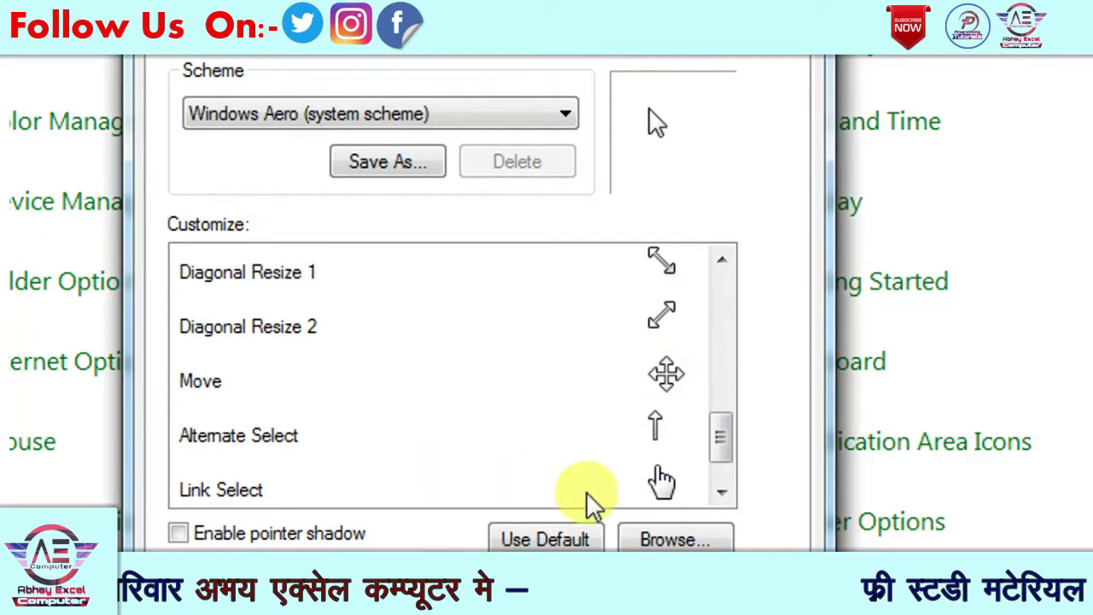
left_click(723, 496)
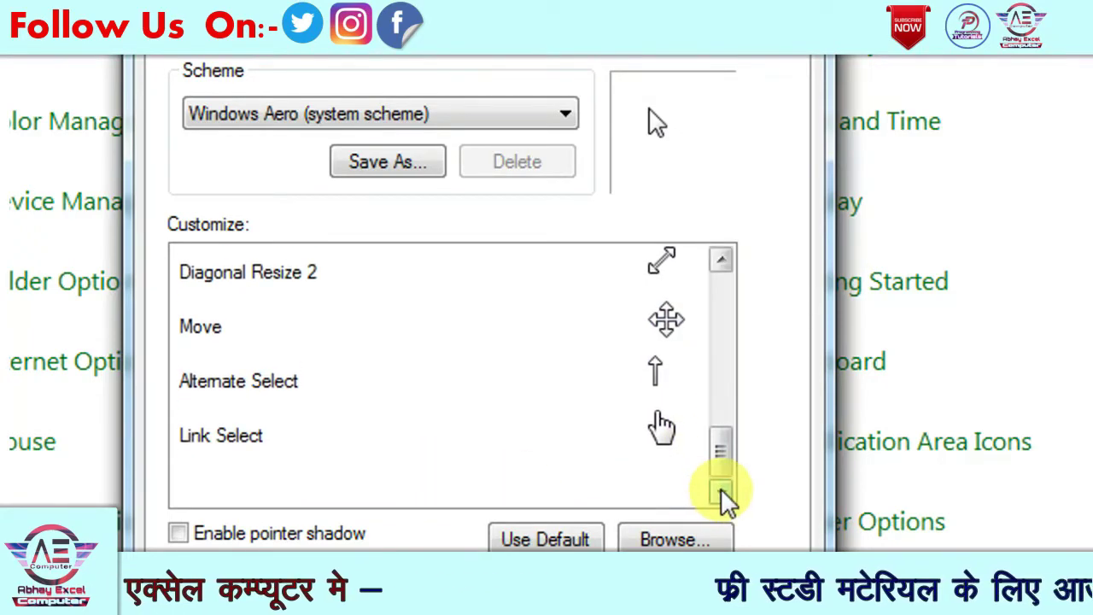
left_click_drag(727, 478, 742, 304)
Select the Working In Background pointer and enable the pointer shadow.
left_click(598, 400)
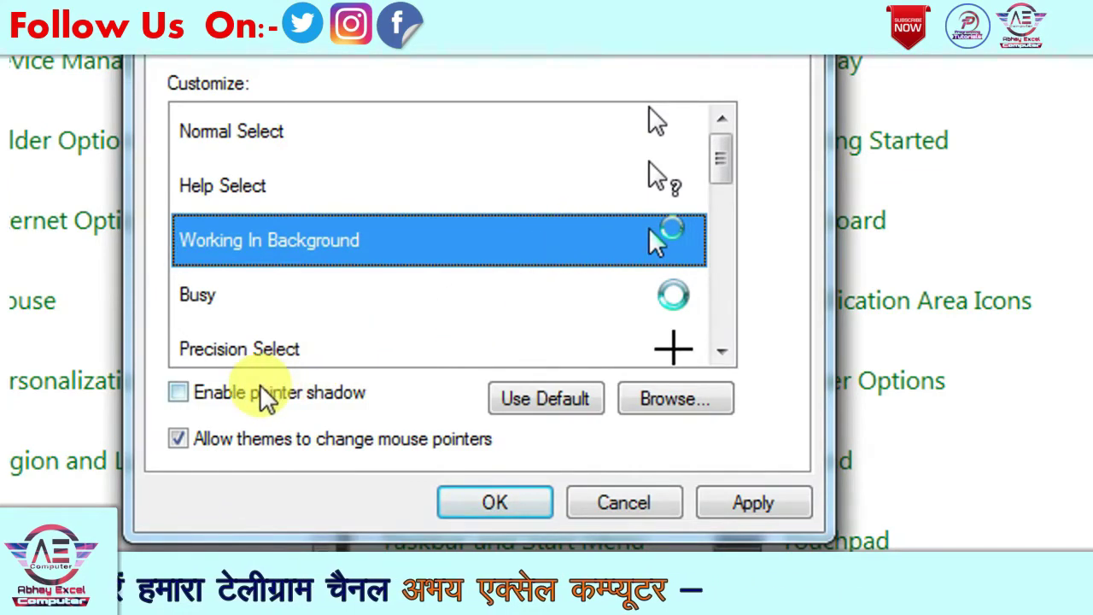
left_click(180, 398)
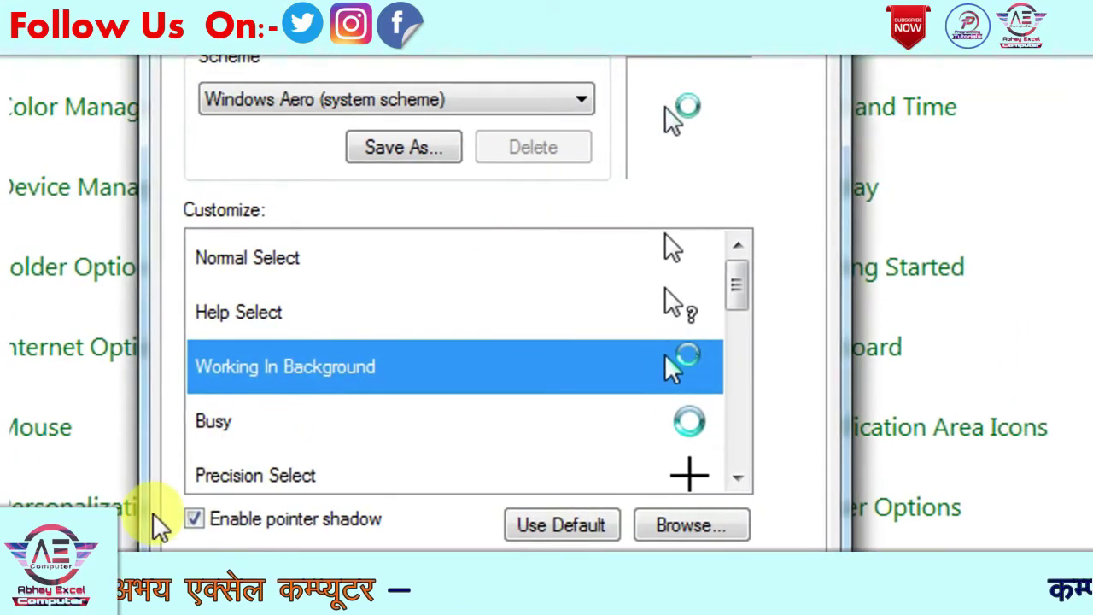
left_click(215, 504)
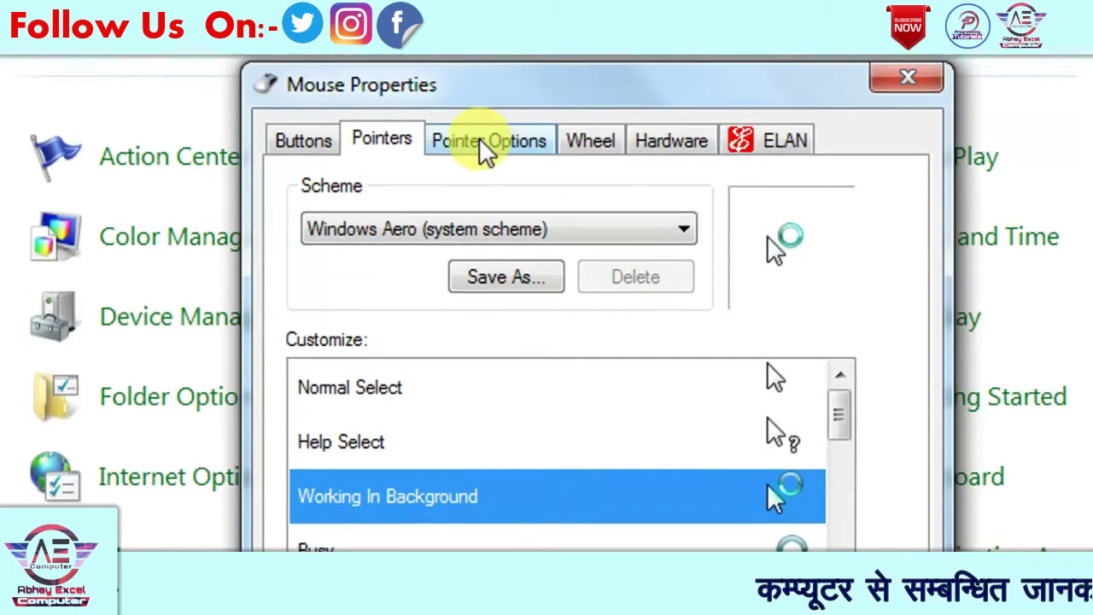
Try faster and slower pointer speeds, and set the speed to two notches above the middle.
left_click(483, 151)
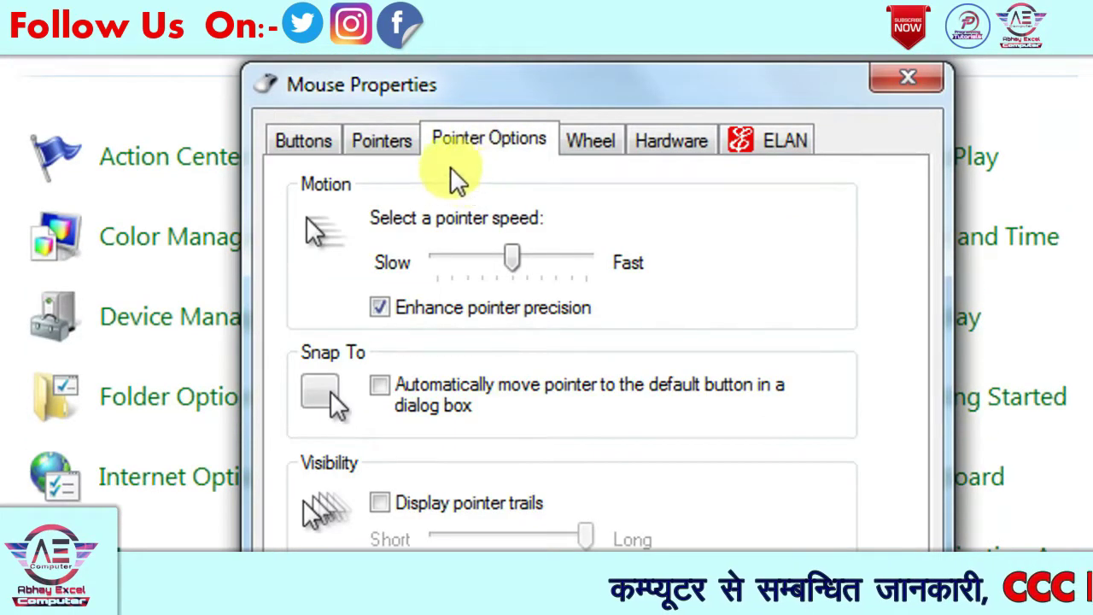
left_click(516, 263)
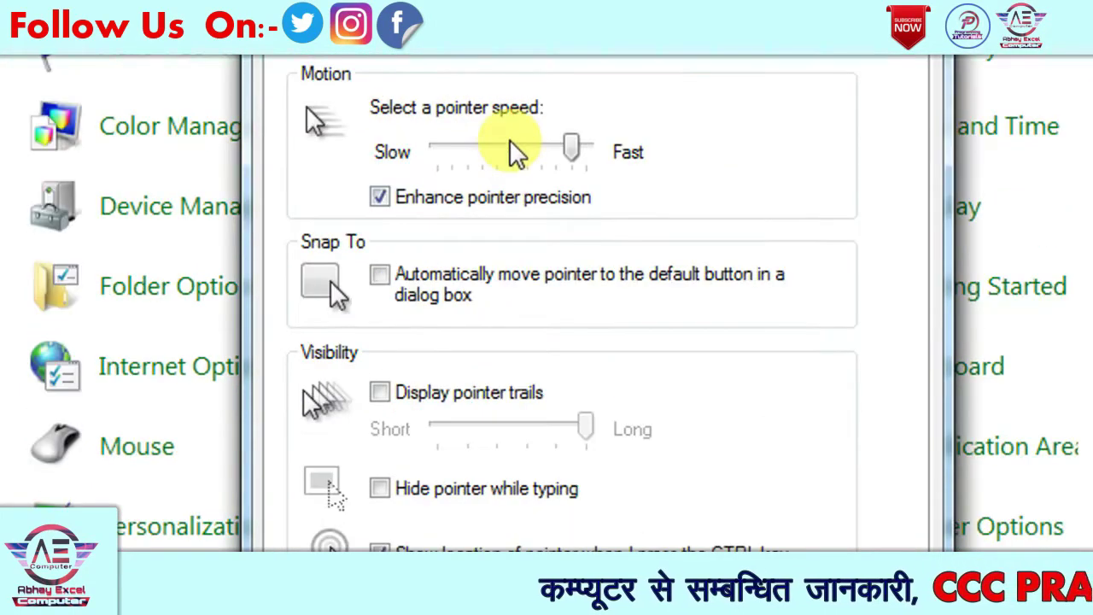
left_click(509, 147)
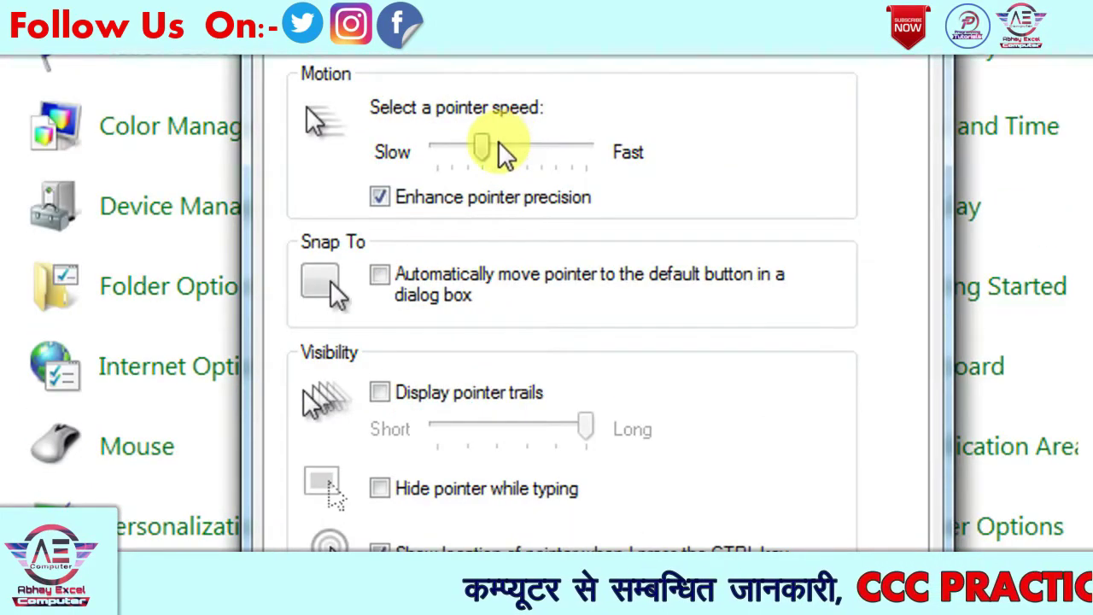
left_click_drag(470, 148, 561, 148)
left_click_drag(537, 155, 542, 155)
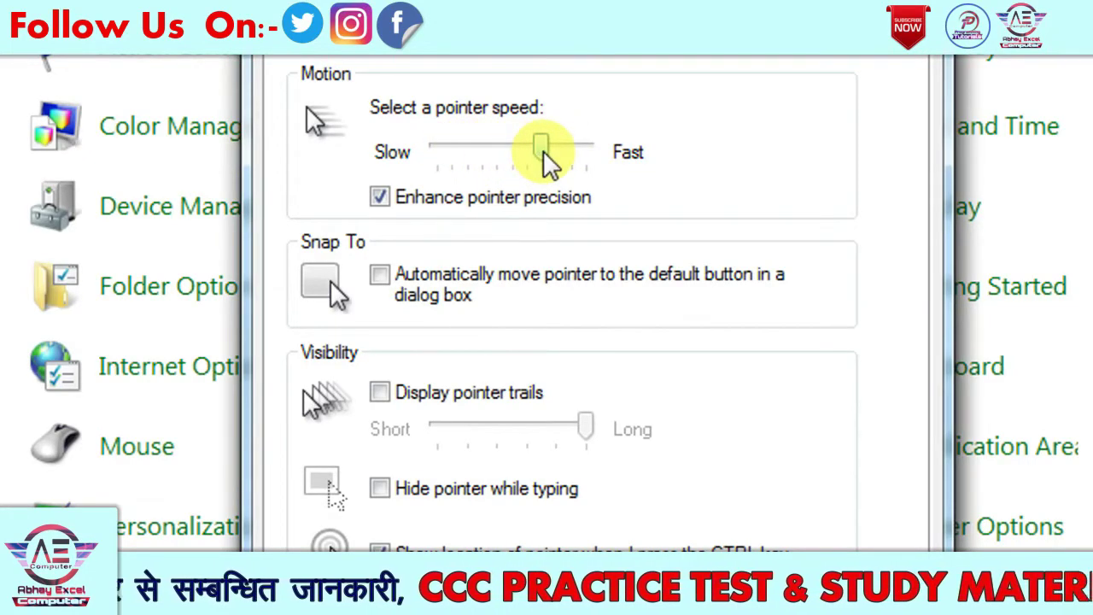
Turn pointer trails on and off again, and enable hiding the pointer while typing.
left_click(380, 392)
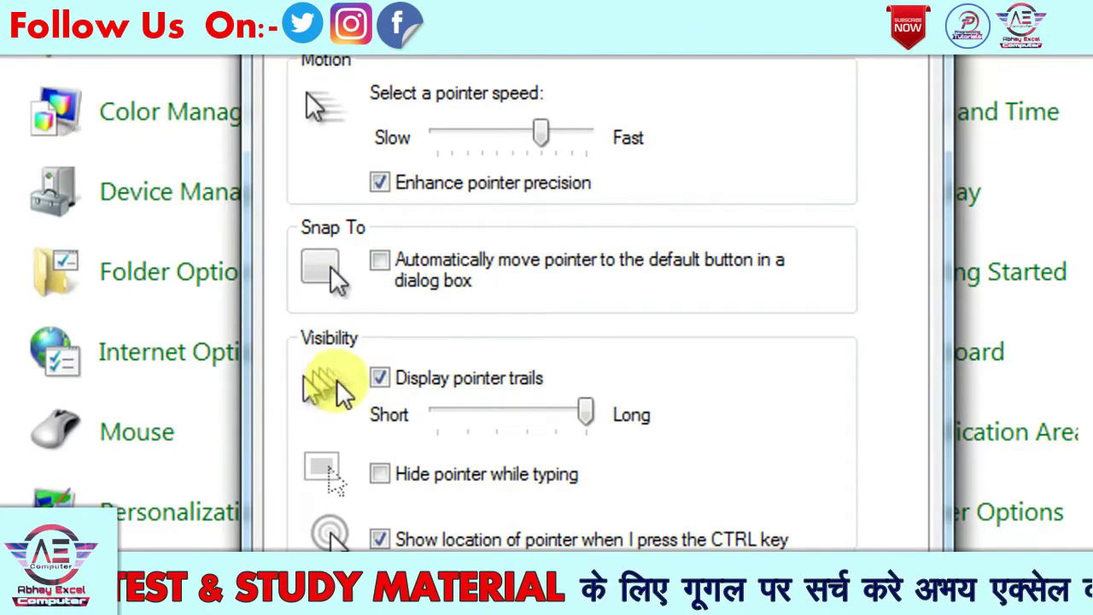
left_click(381, 380)
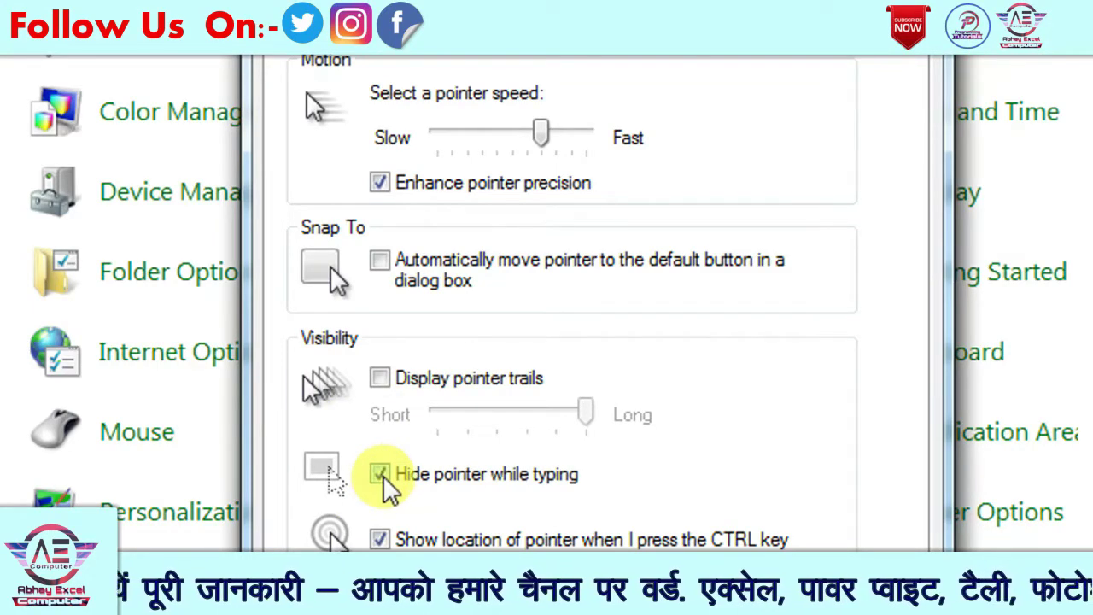
left_click(380, 475)
left_click(380, 475)
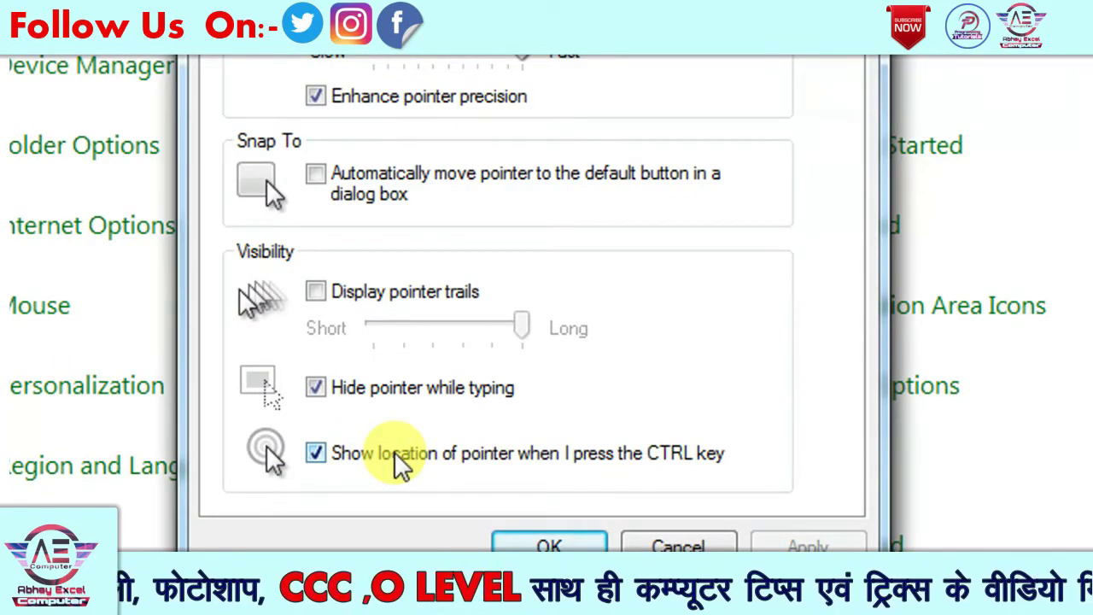
Test the option that shows the pointer's location by triggering it several times.
key("ctrl")
key("ctrl")
key("ctrl")
key("ctrl")
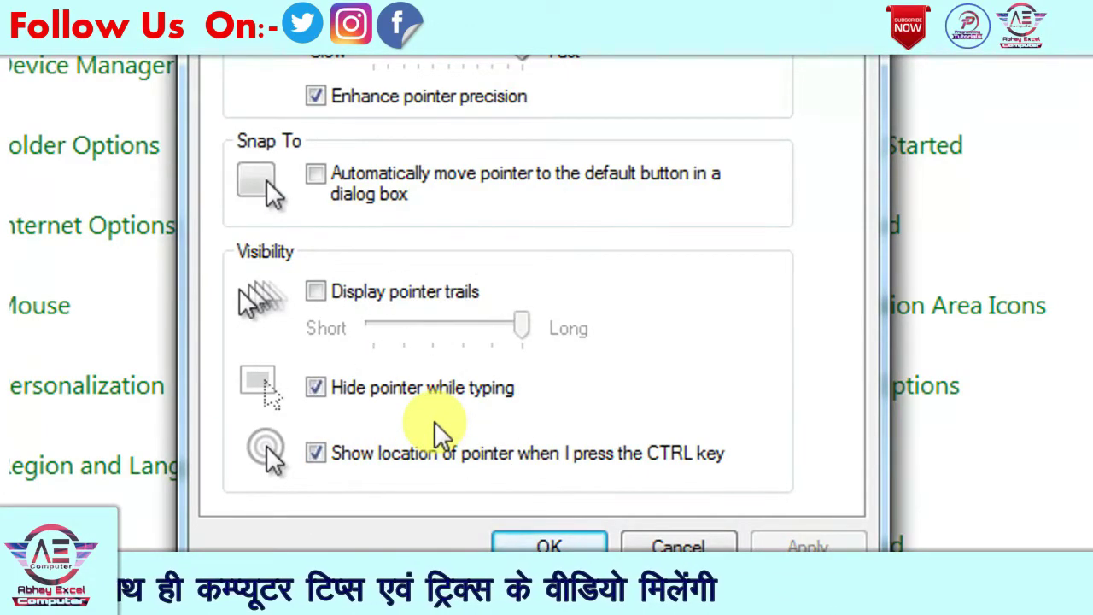
Turn the option to show the pointer's location off and on again, and disable hiding the pointer while typing.
left_click(363, 453)
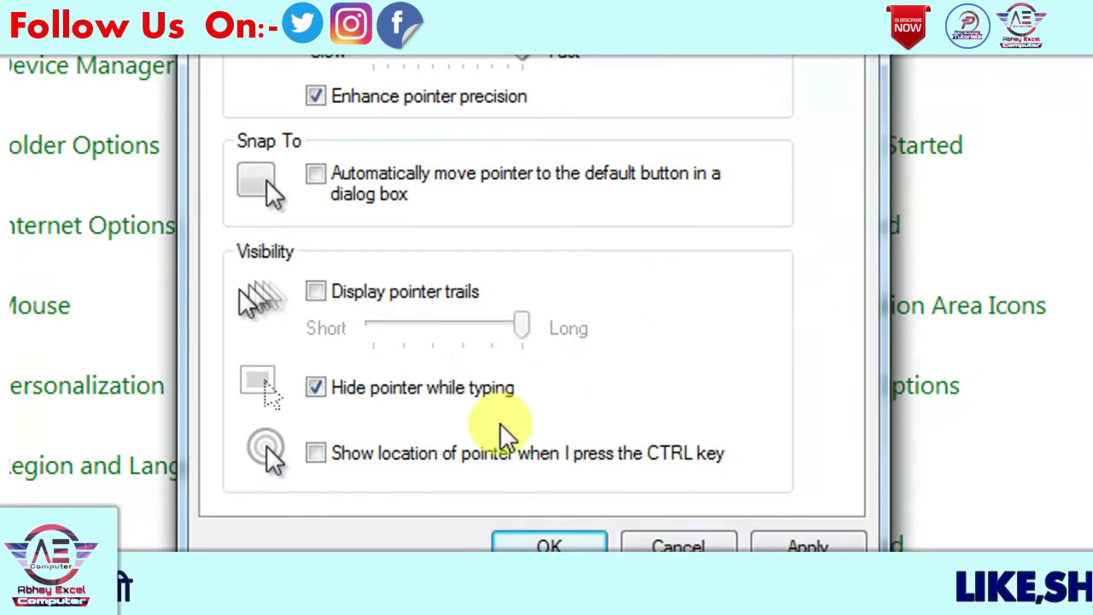
left_click(494, 454)
left_click(472, 386)
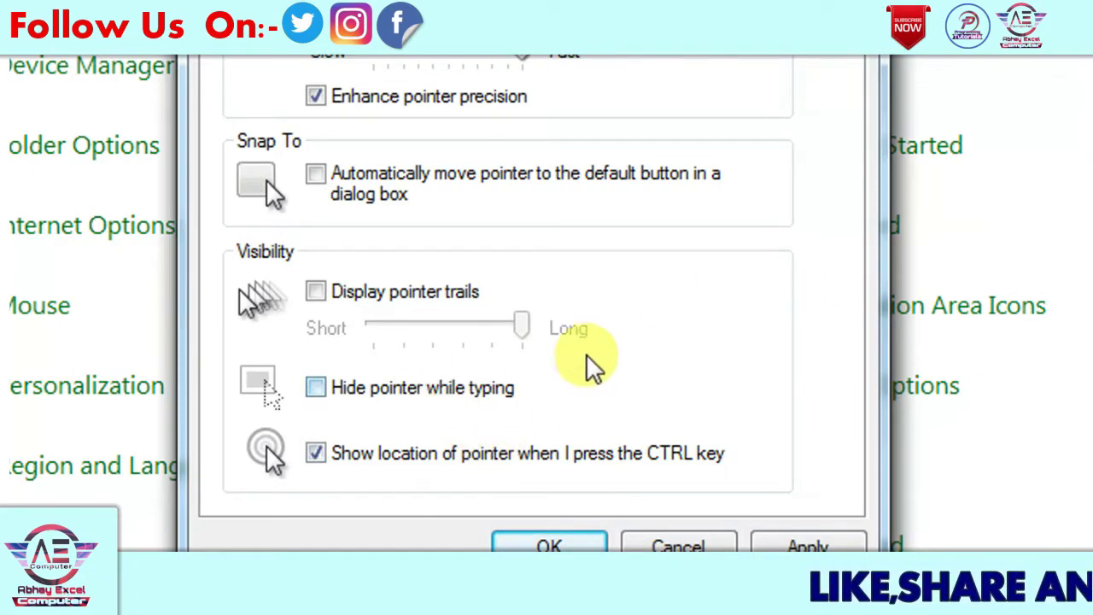
Trigger the pointer location indicator repeatedly with the pointer over the empty Control Panel area outside the dialog.
key("ctrl")
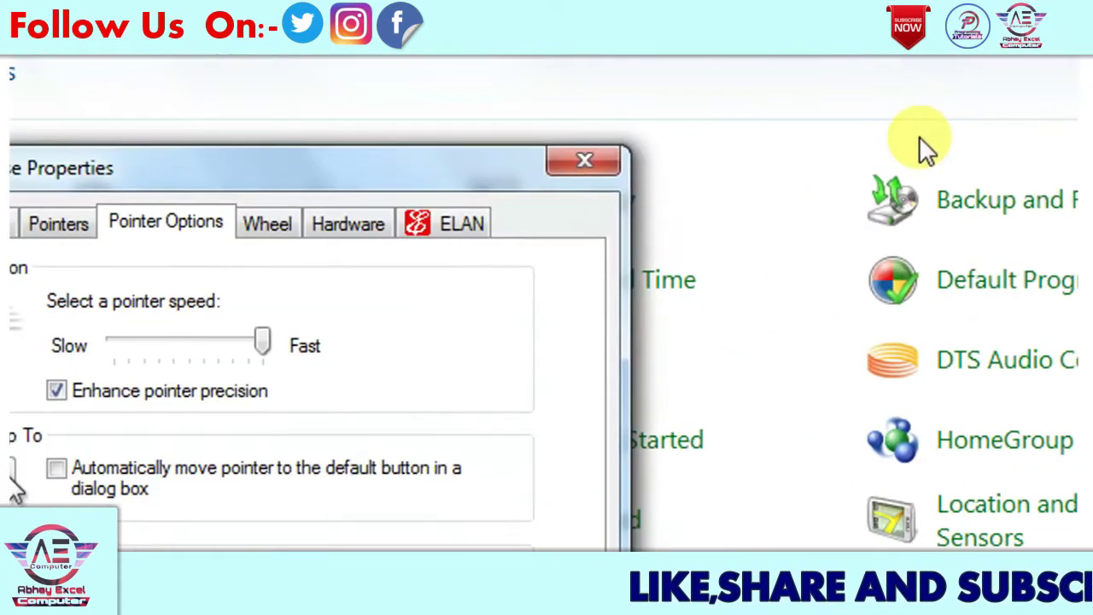
key("ctrl")
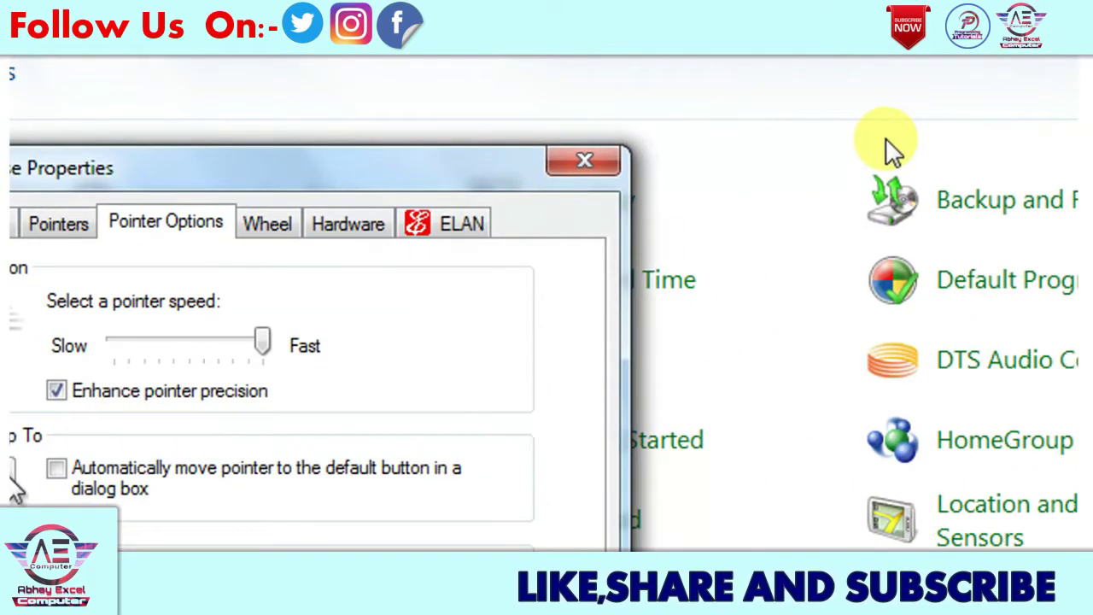
key("ctrl")
key("ctrl")
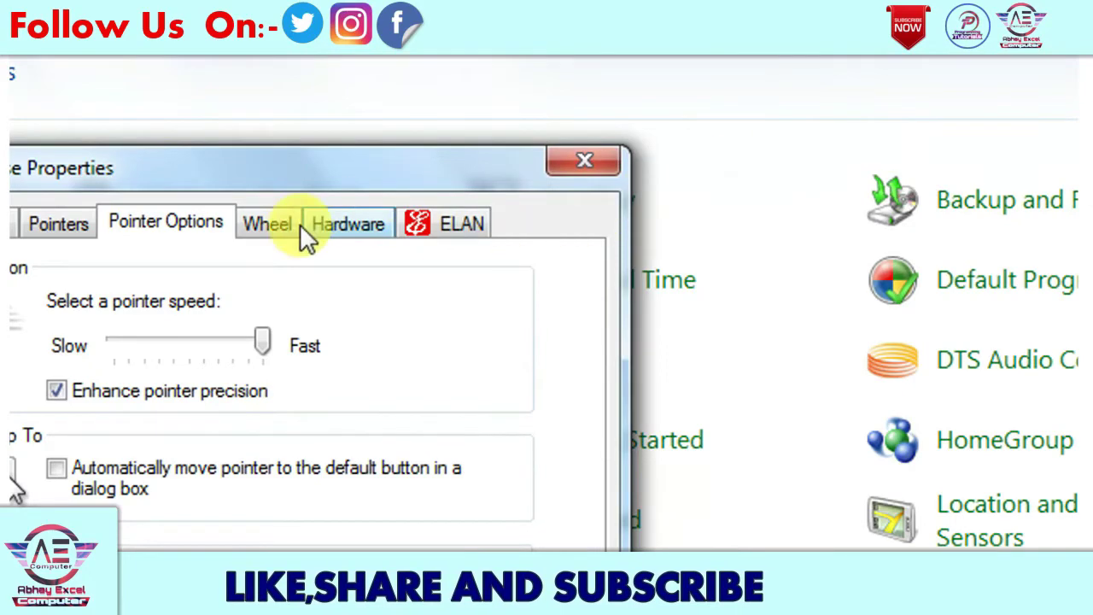
In the mouse wheel settings, set vertical scrolling to 10 lines per notch.
left_click(267, 223)
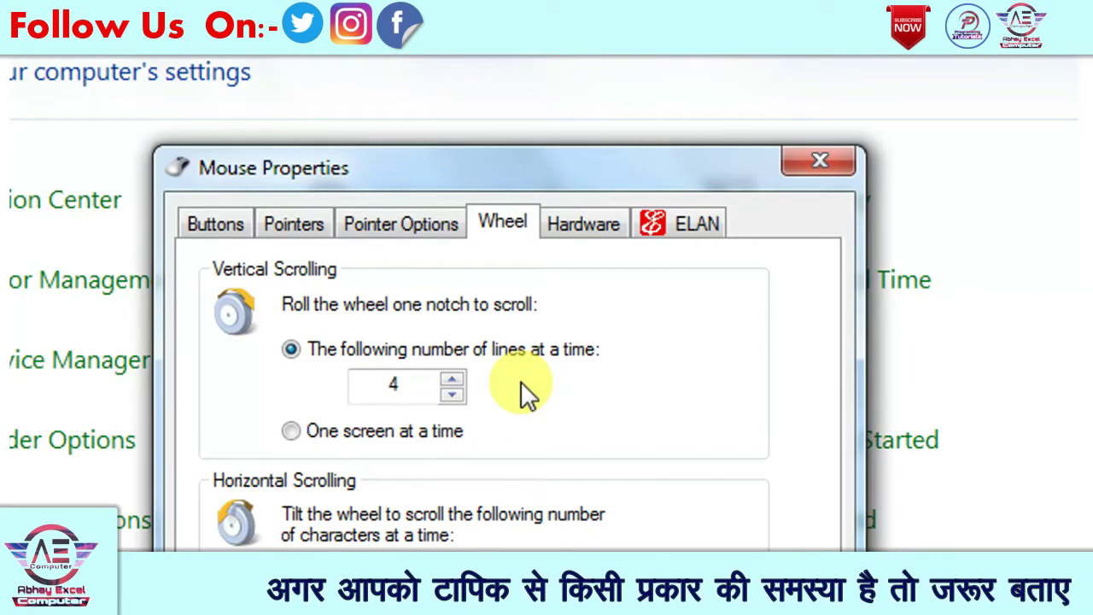
left_click(453, 379)
left_click(453, 379)
left_click(453, 379)
left_click(453, 379)
left_click(453, 379)
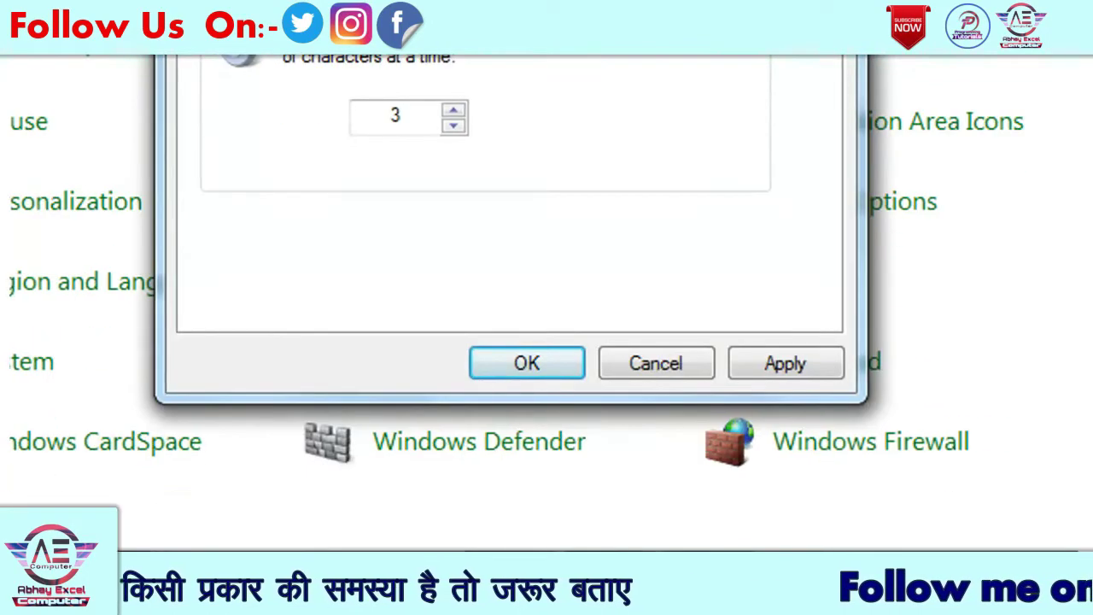
left_click(401, 426)
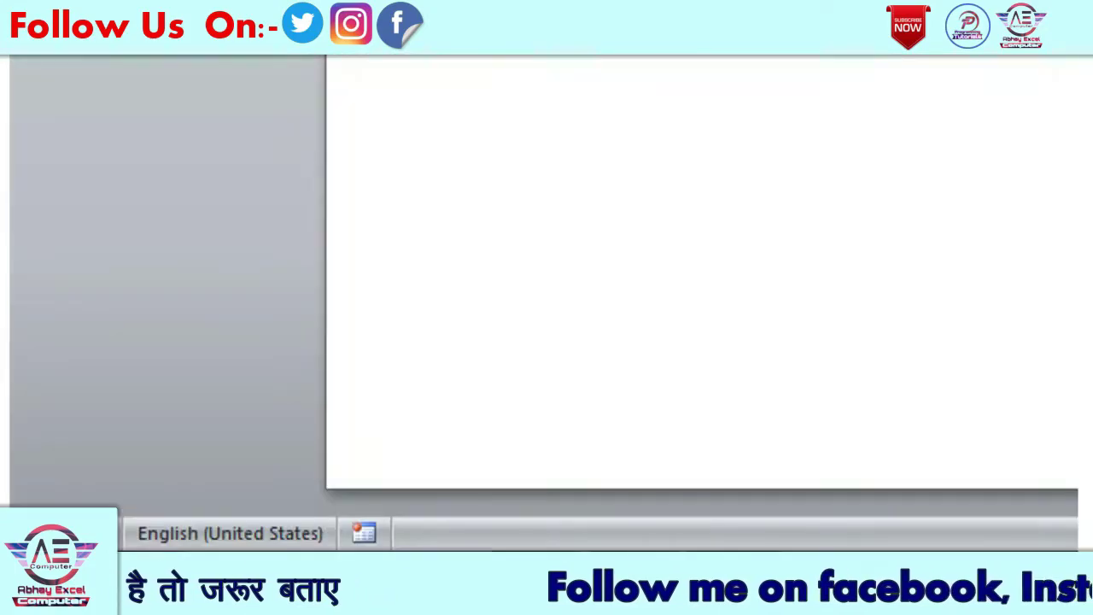
Switch to the Word document and test the wheel's scrolling speed by moving through the text in both directions.
left_click(201, 504)
scroll(798, 85, "up", 1)
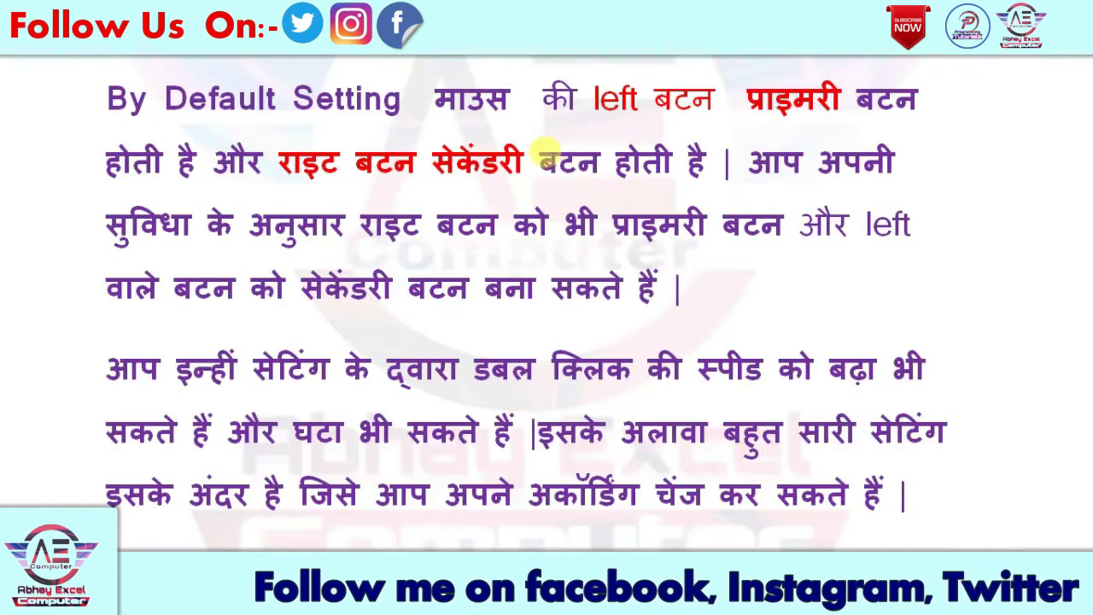
scroll(530, 128, "down", 10)
scroll(534, 177, "up", 10)
scroll(529, 176, "down", 6)
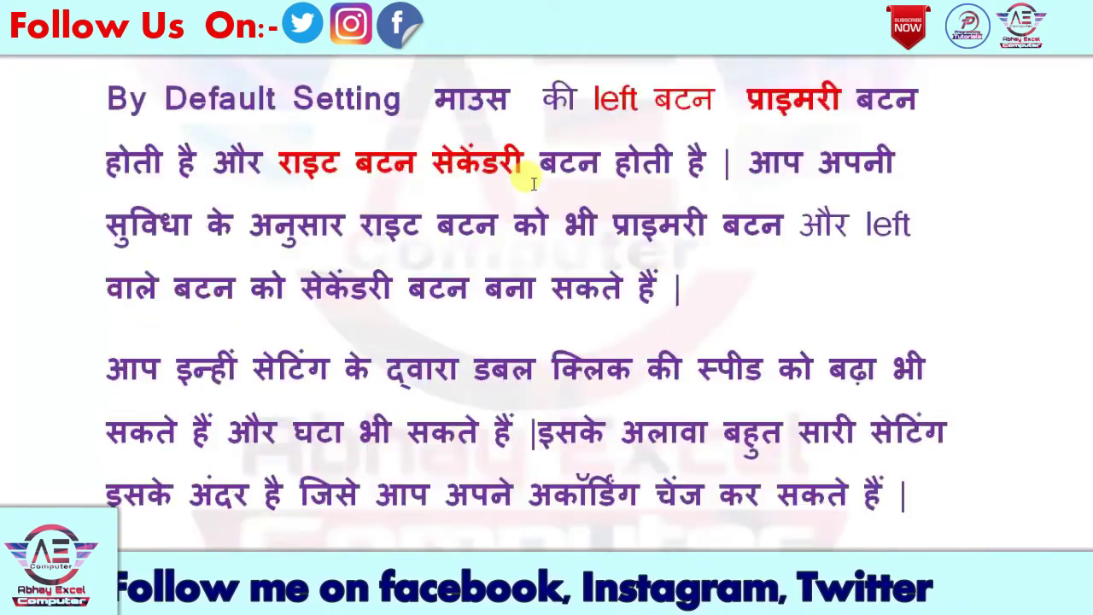
scroll(532, 179, "up", 4)
scroll(525, 179, "down", 6)
scroll(524, 176, "up", 8)
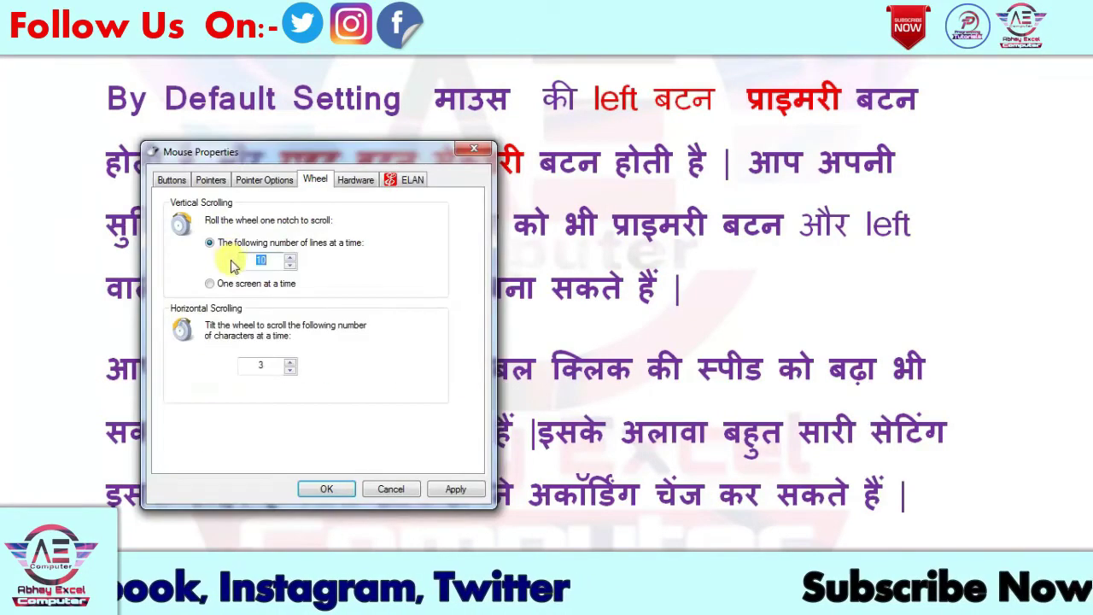
Review the mouse's hardware devices and the ELAN touchpad options, and close Mouse Properties.
double_click(260, 261)
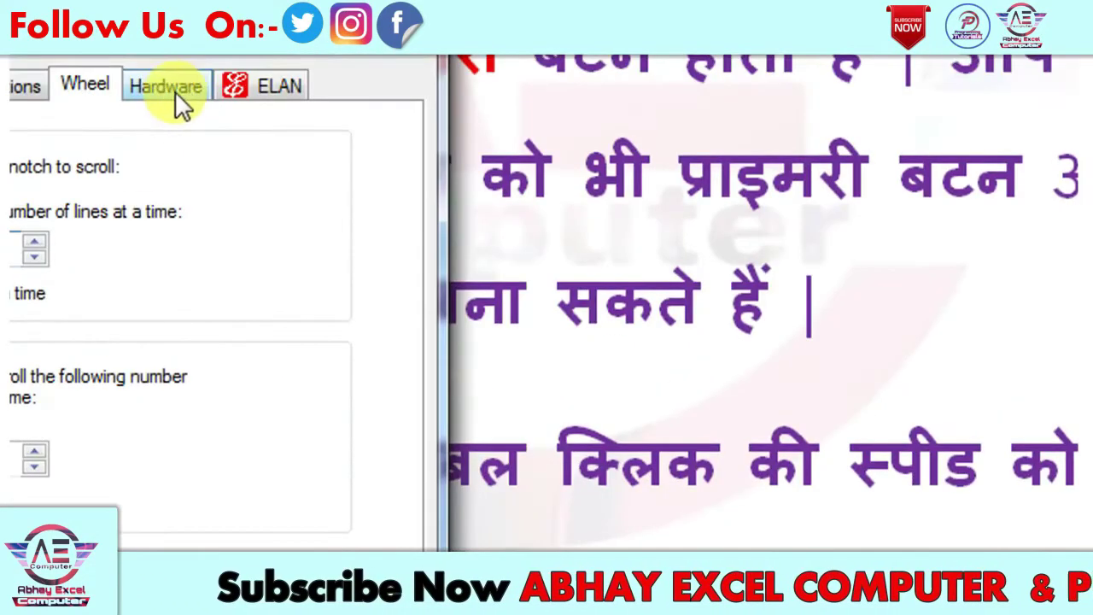
left_click(357, 181)
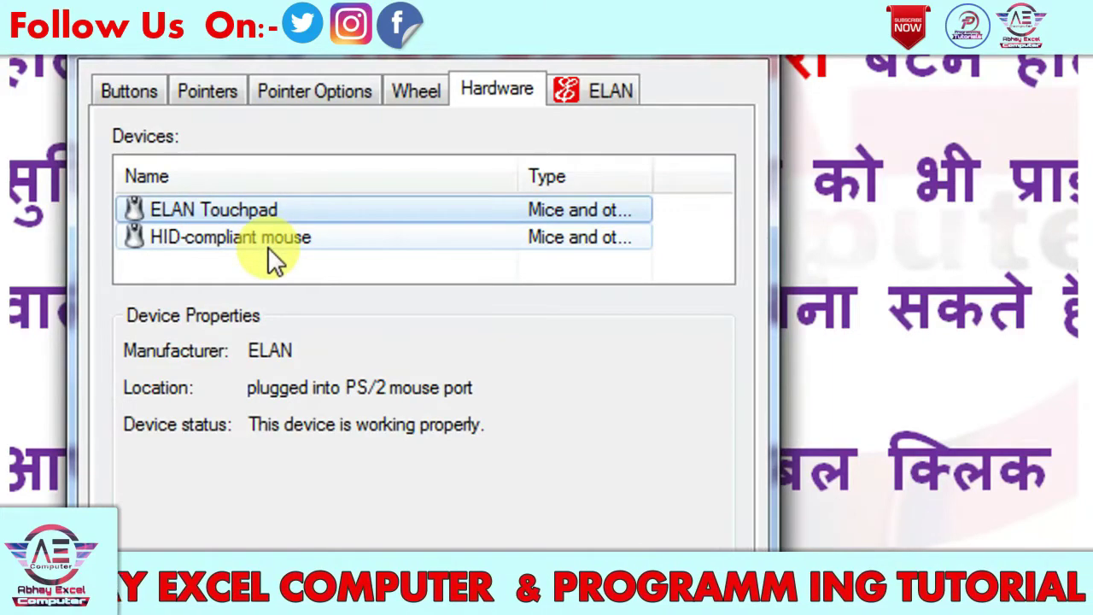
left_click(594, 100)
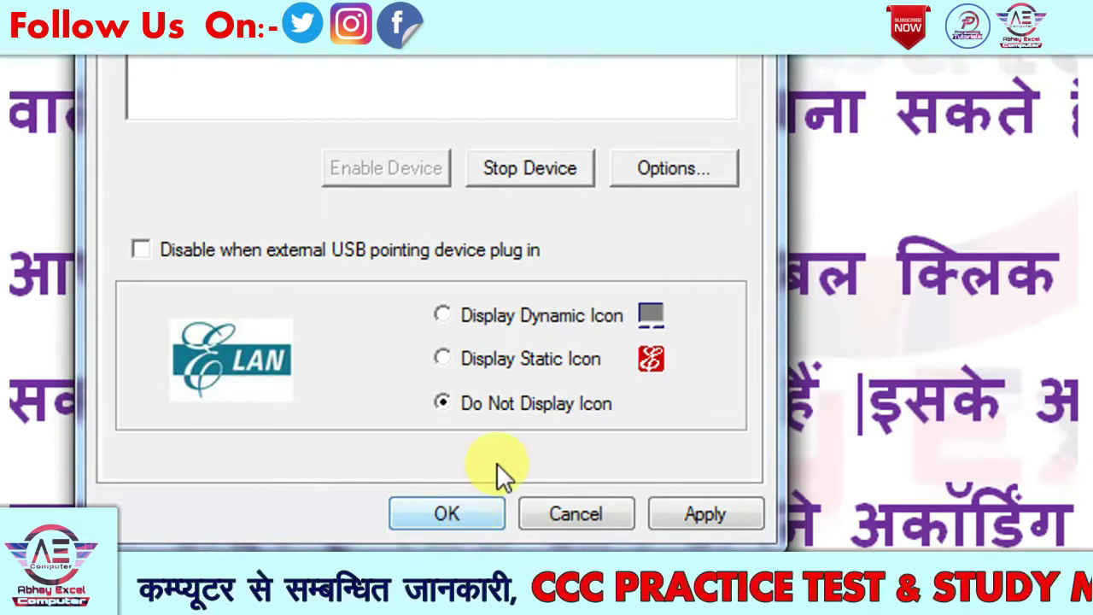
left_click(573, 491)
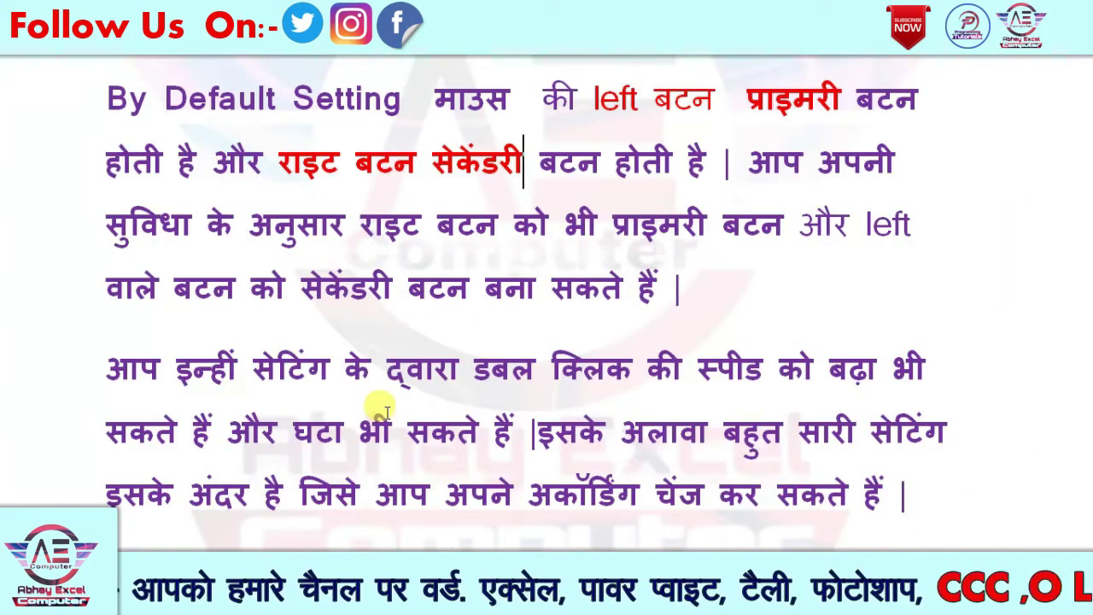
Browse the document's next topics and return to the Changing System Date And Time section.
scroll(378, 403, "down", 10)
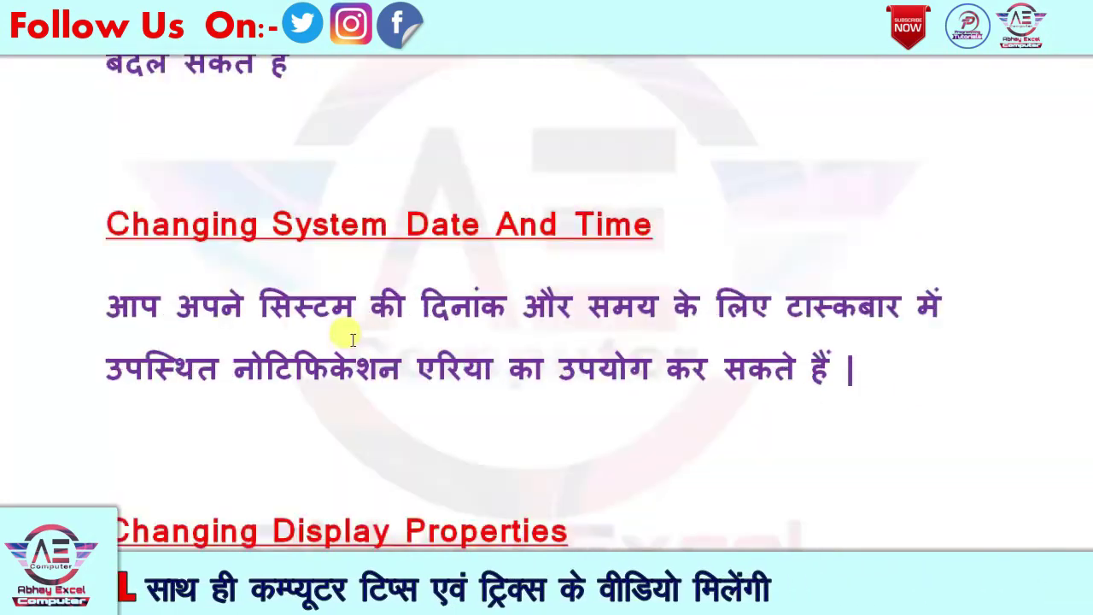
scroll(349, 338, "down", 3)
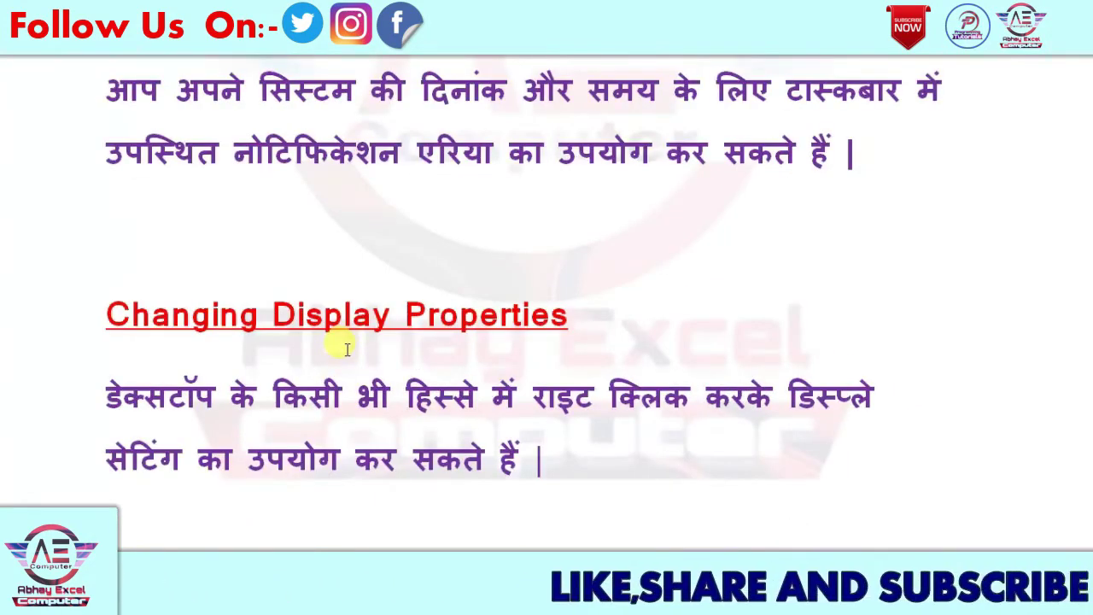
scroll(344, 347, "up", 5)
scroll(347, 350, "down", 5)
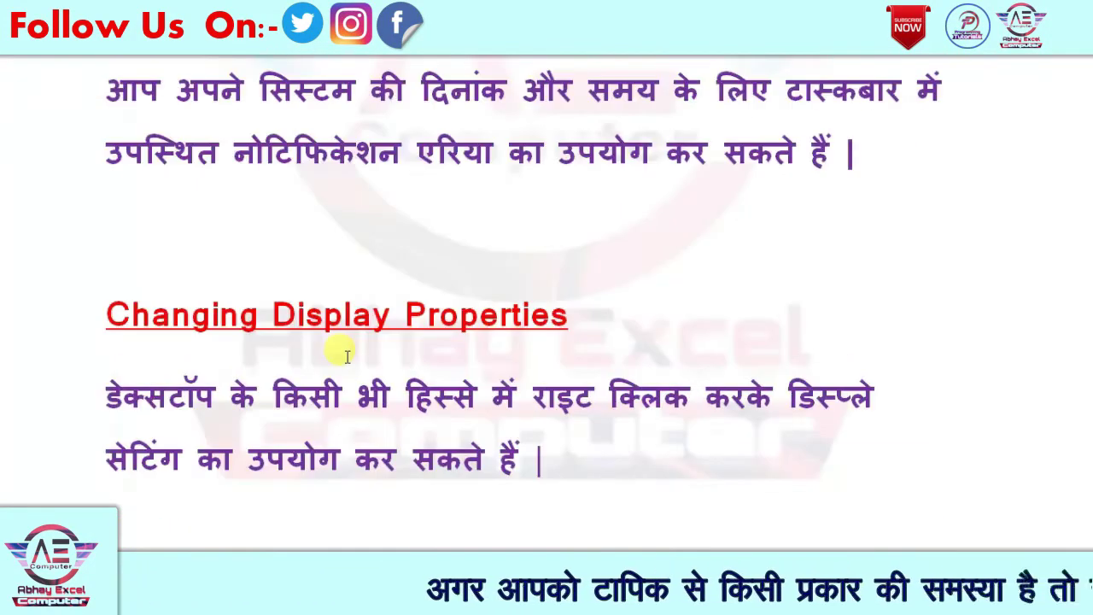
scroll(348, 356, "up", 3)
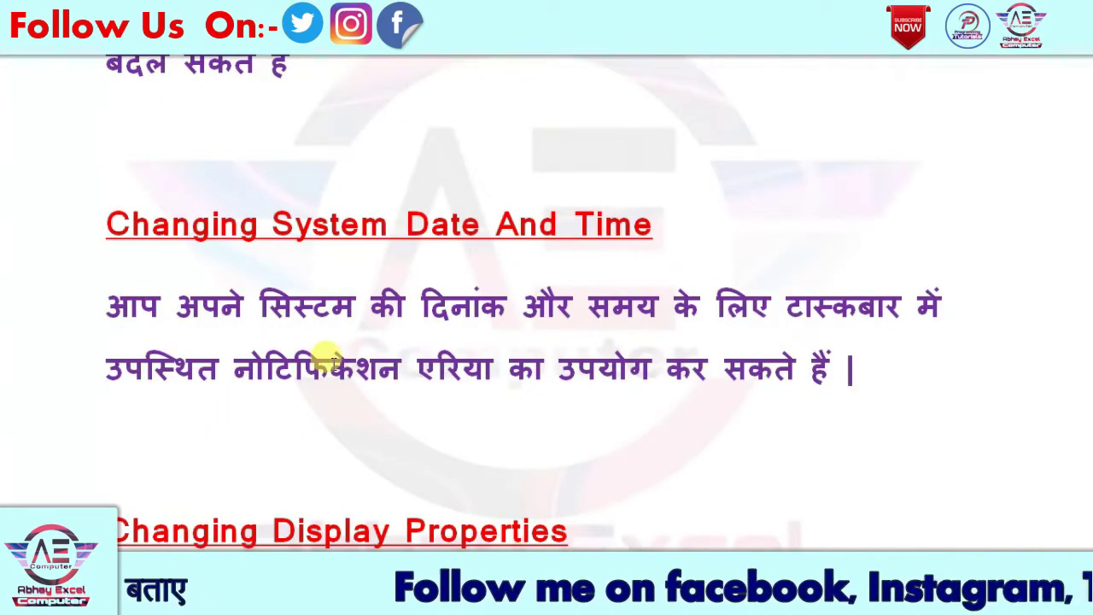